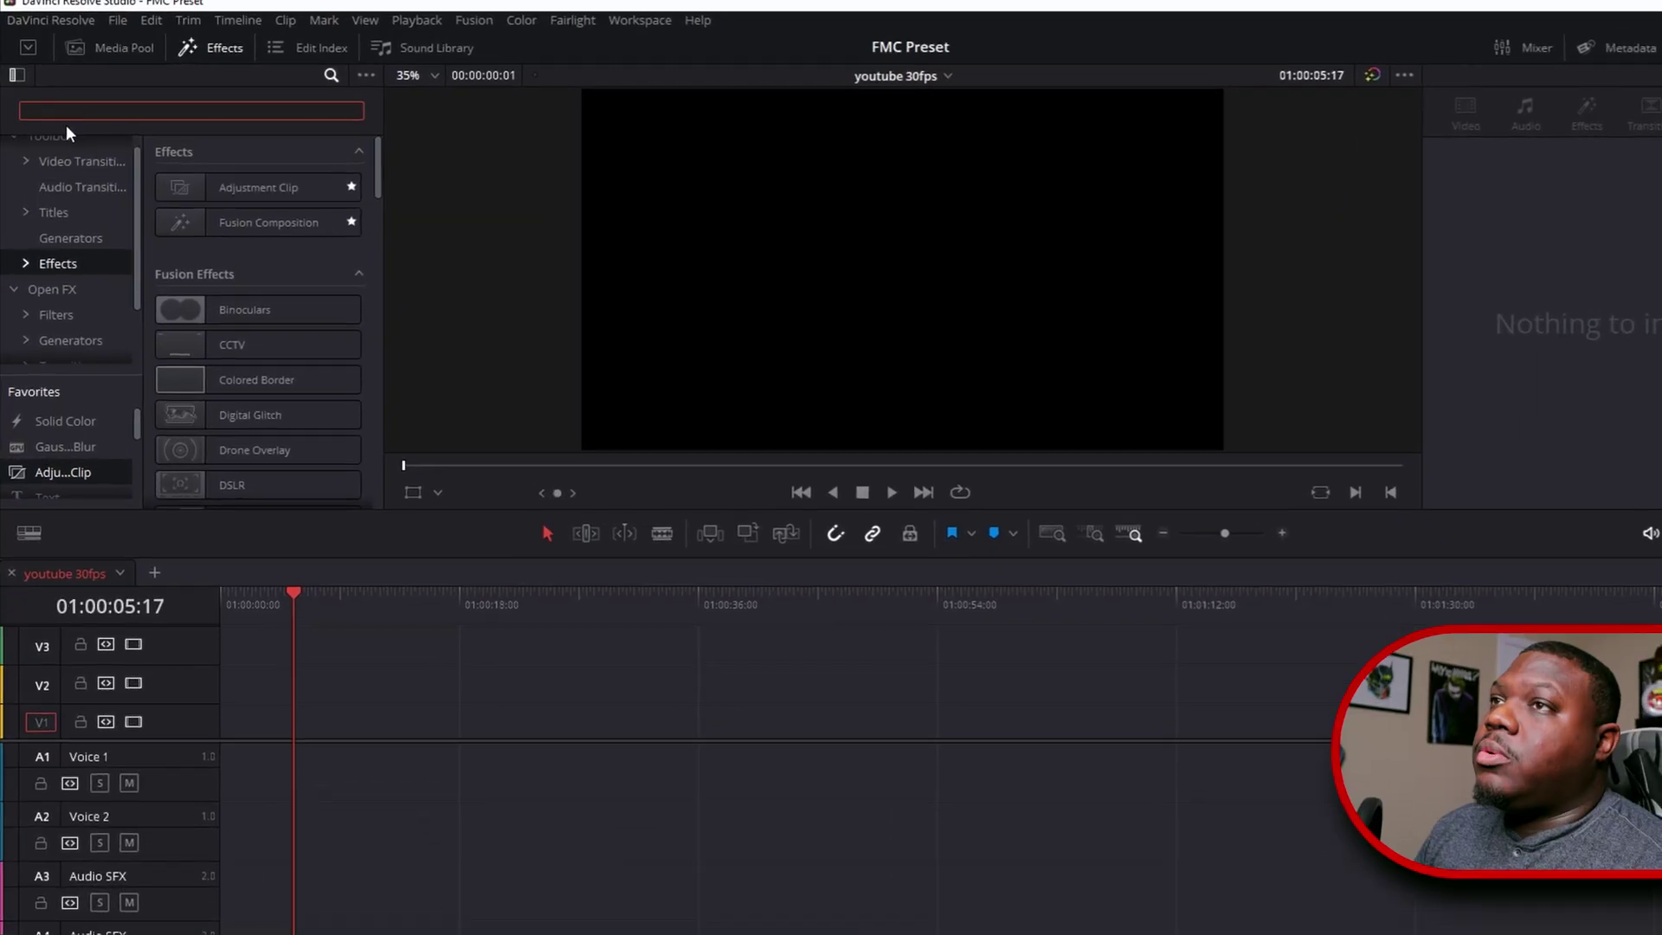
Step: Filter the Effects library by 'fcm', then collapse and re-expand the GSMM FCM 2.5 group
{"action": "type", "text": "fcm"}
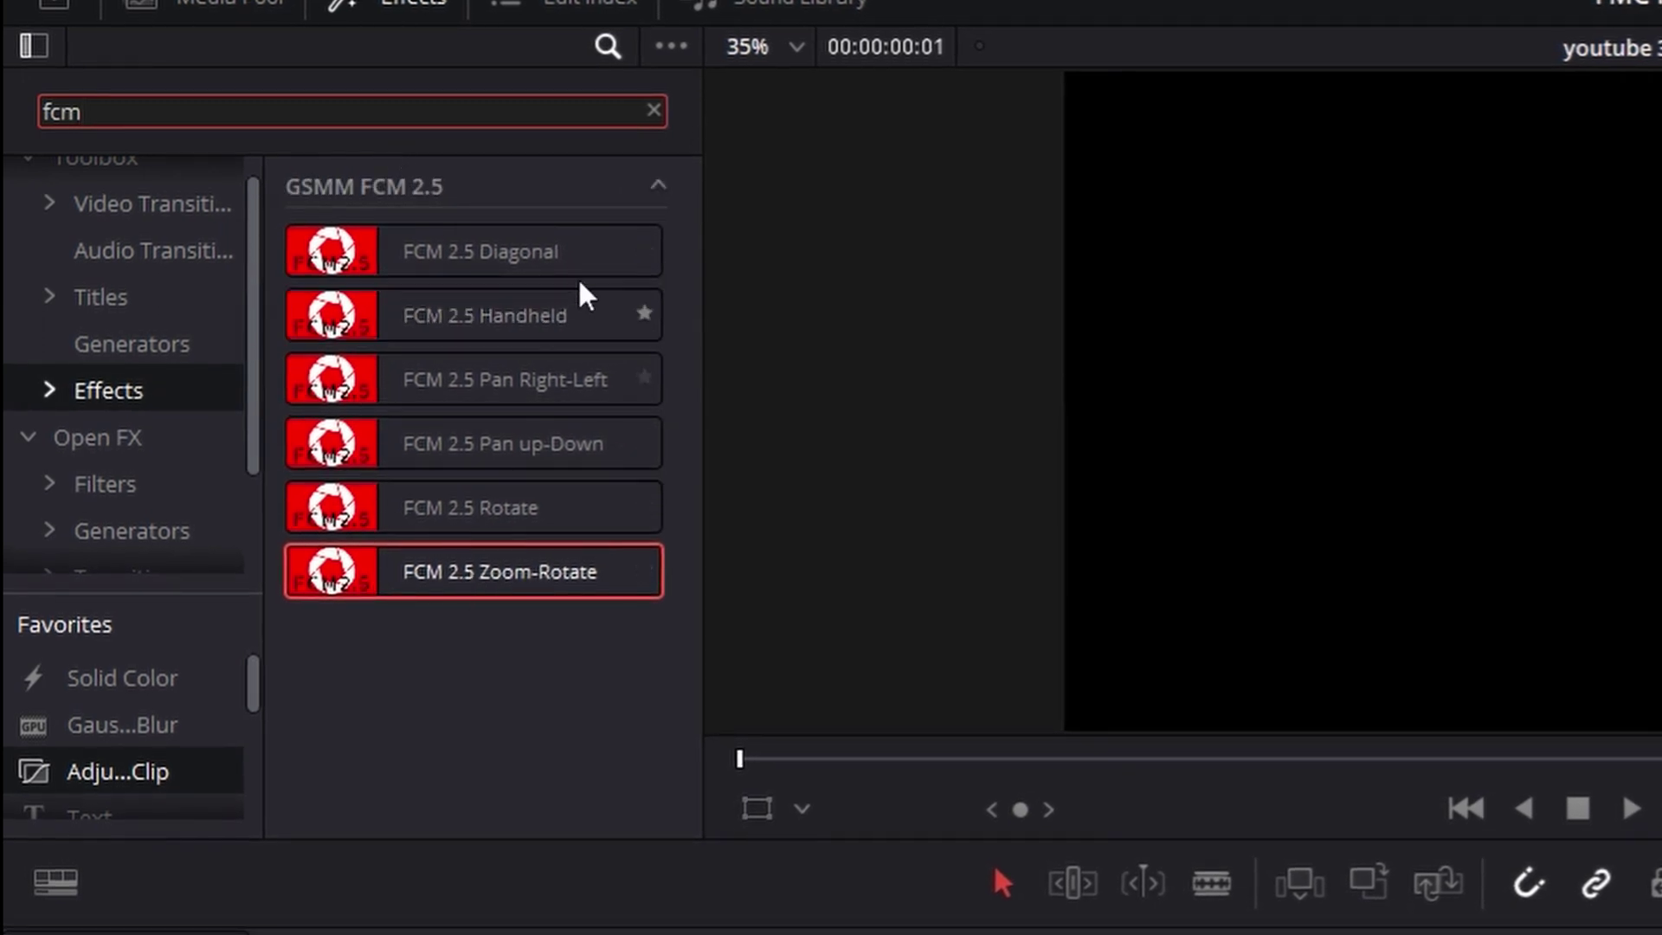
{"action": "left_click", "coordinate": [656, 189]}
{"action": "left_click", "coordinate": [657, 186]}
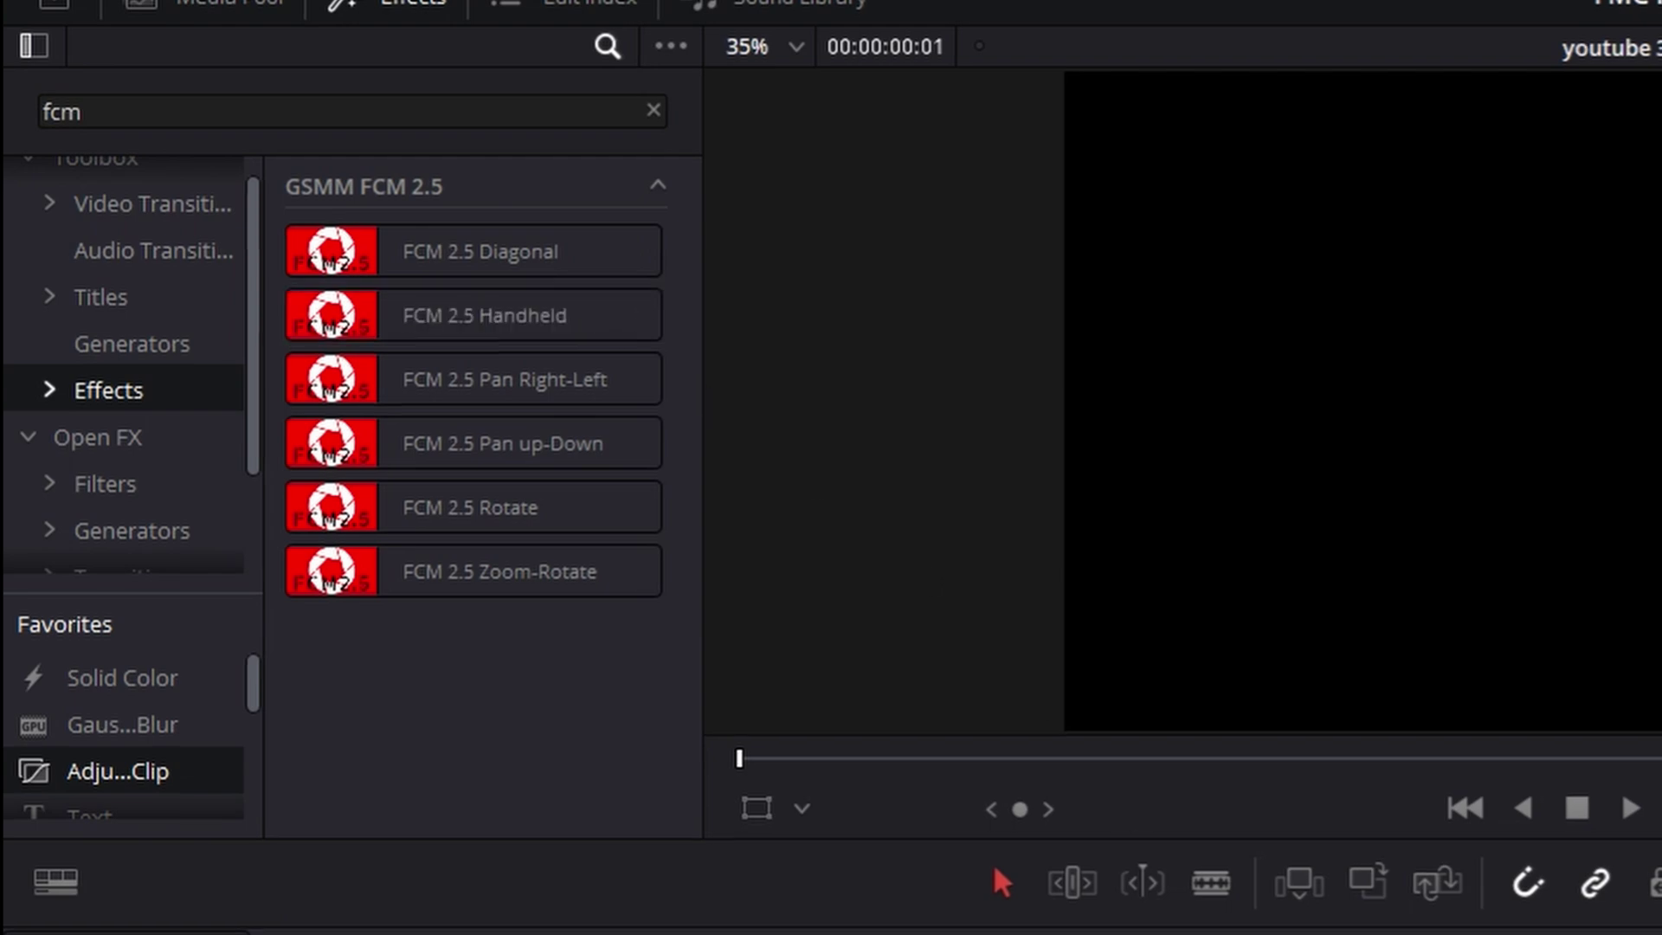
Step: Place v.mp4 at the start of V1, apply FCM 2.5 Zoom-Rotate, preview it and show its settings
{"action": "left_click", "coordinate": [247, 4]}
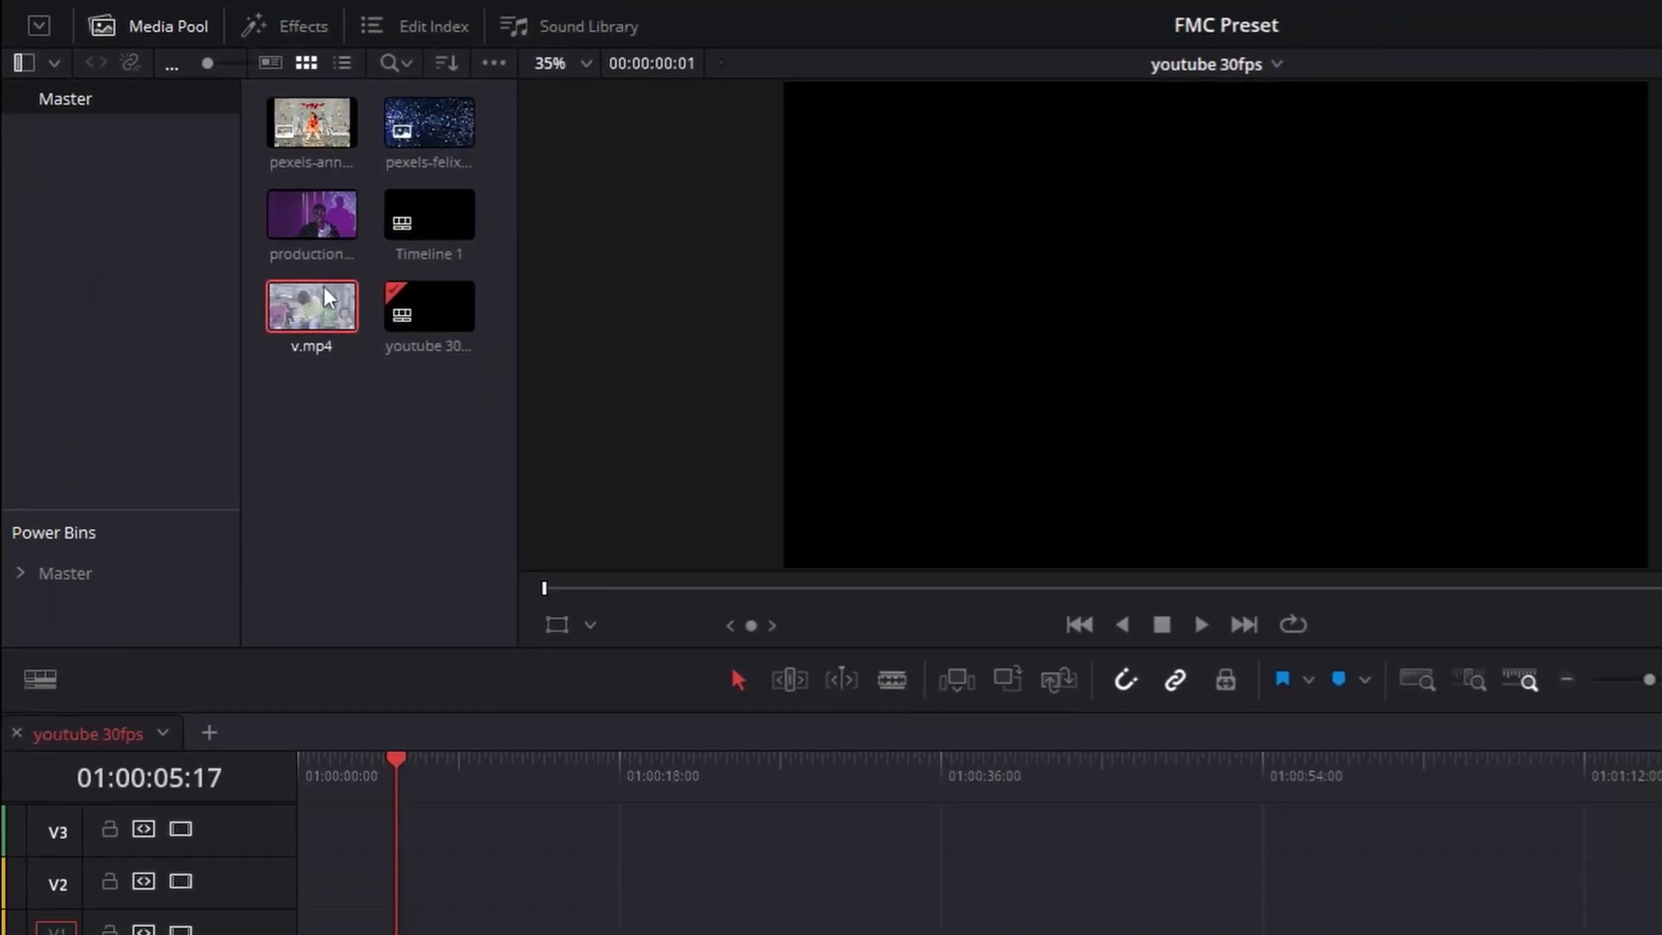
{"action": "left_click_drag", "start_coordinate": [374, 345], "coordinate": [363, 934]}
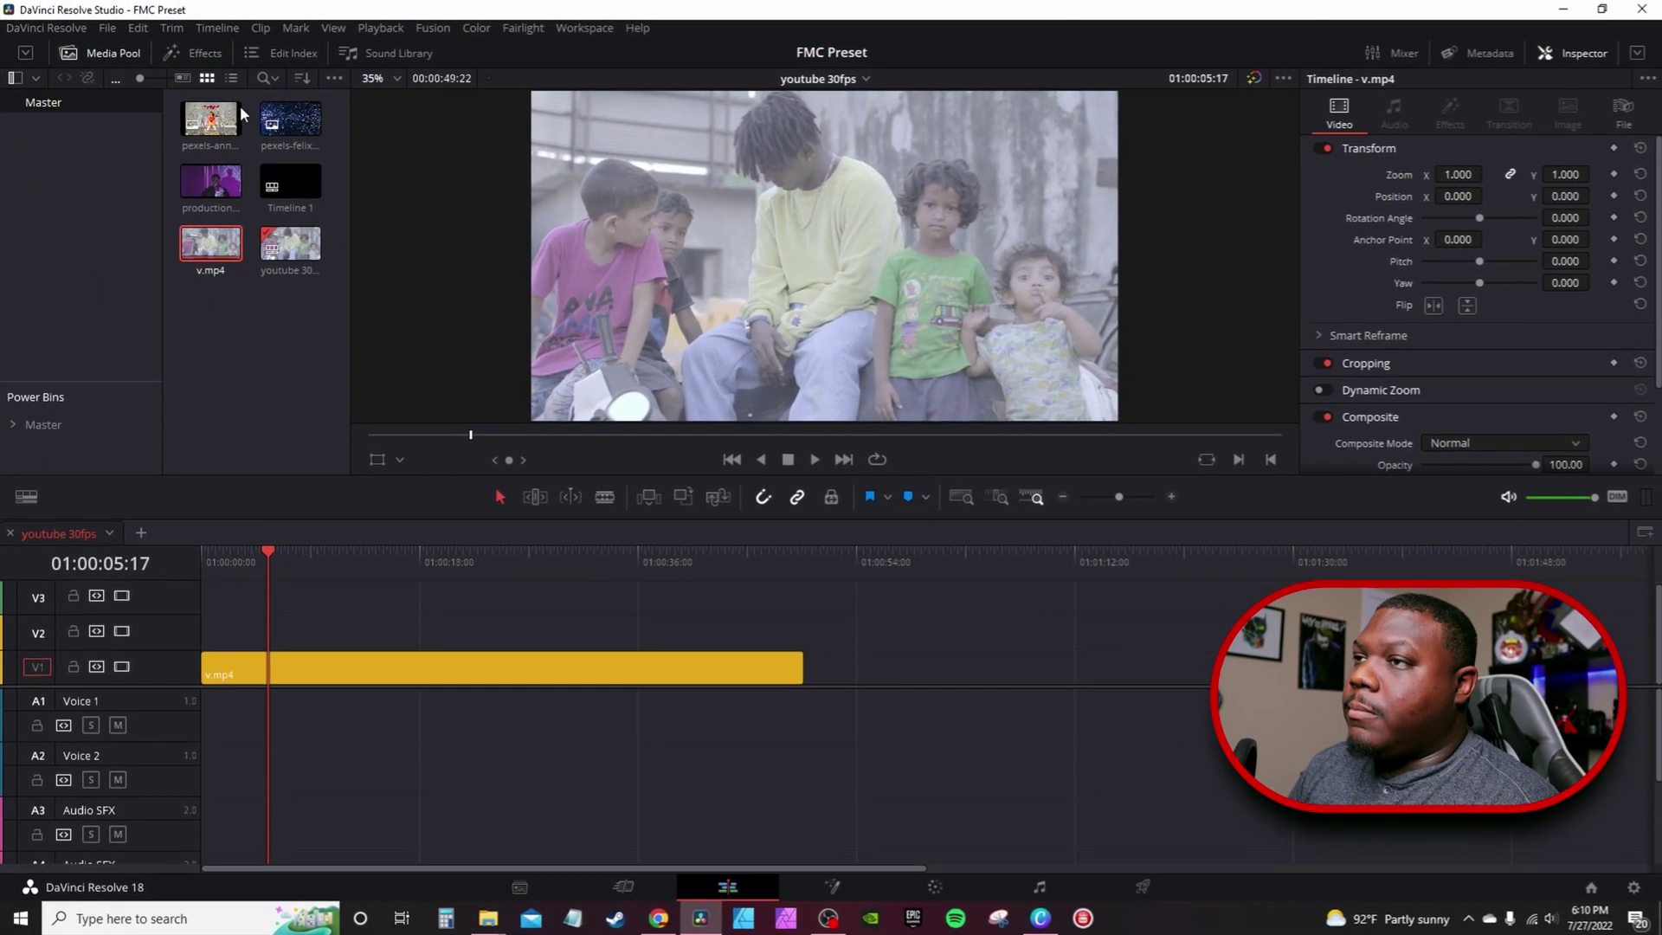
{"action": "left_click", "coordinate": [192, 52]}
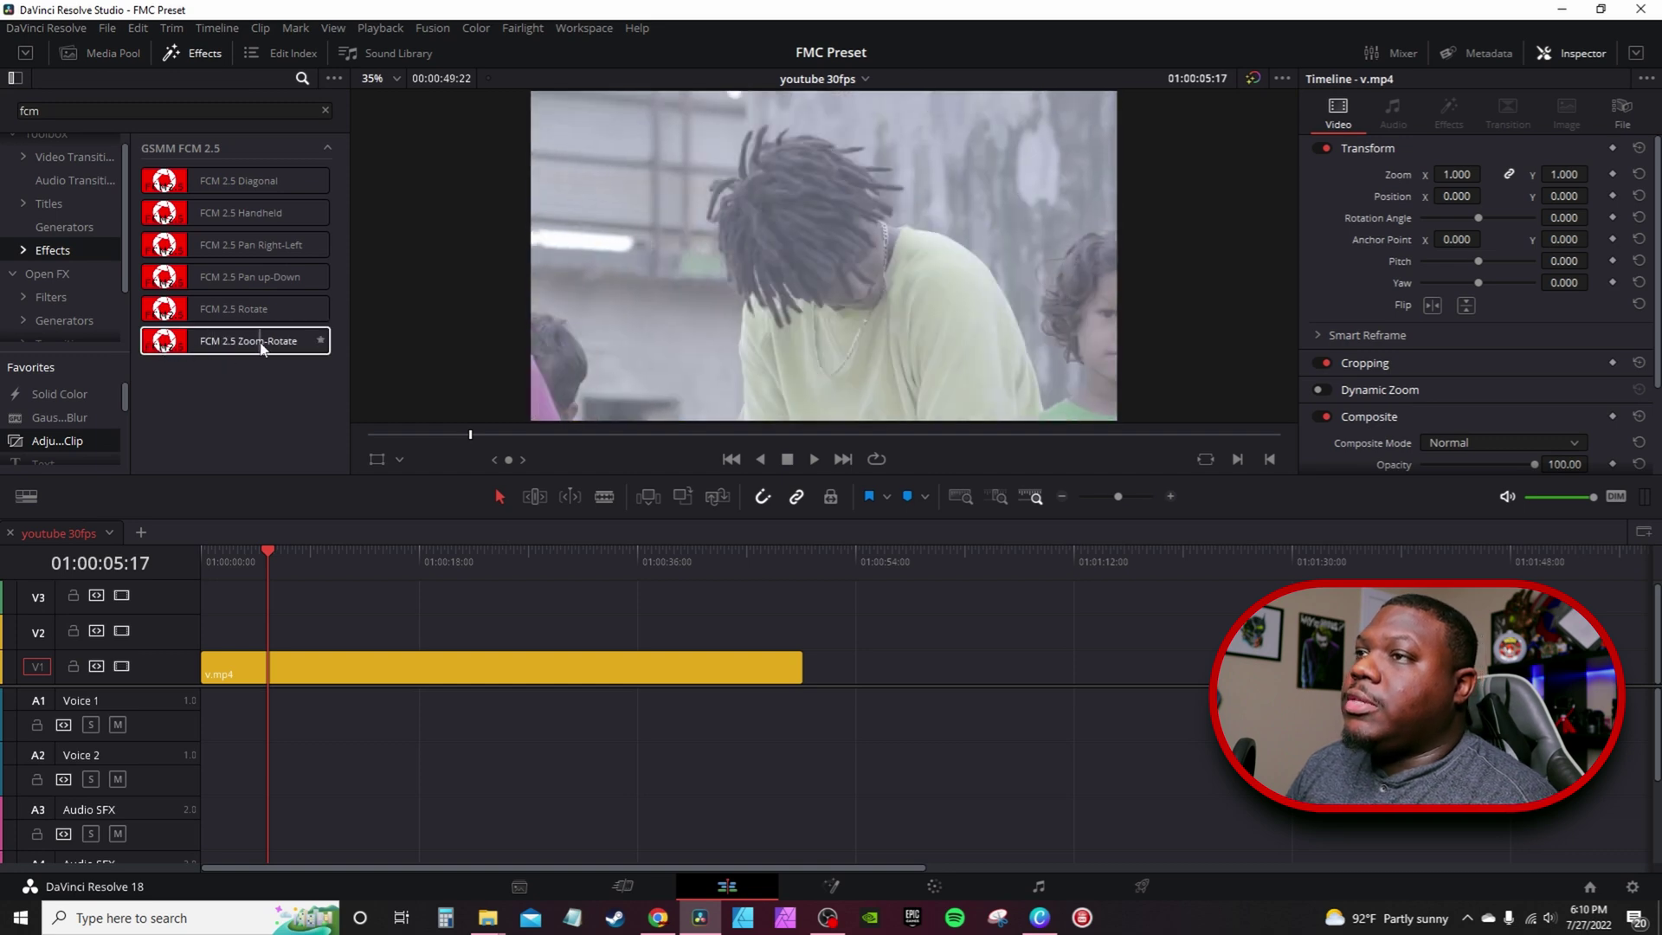
{"action": "left_click_drag", "start_coordinate": [215, 340], "coordinate": [381, 669]}
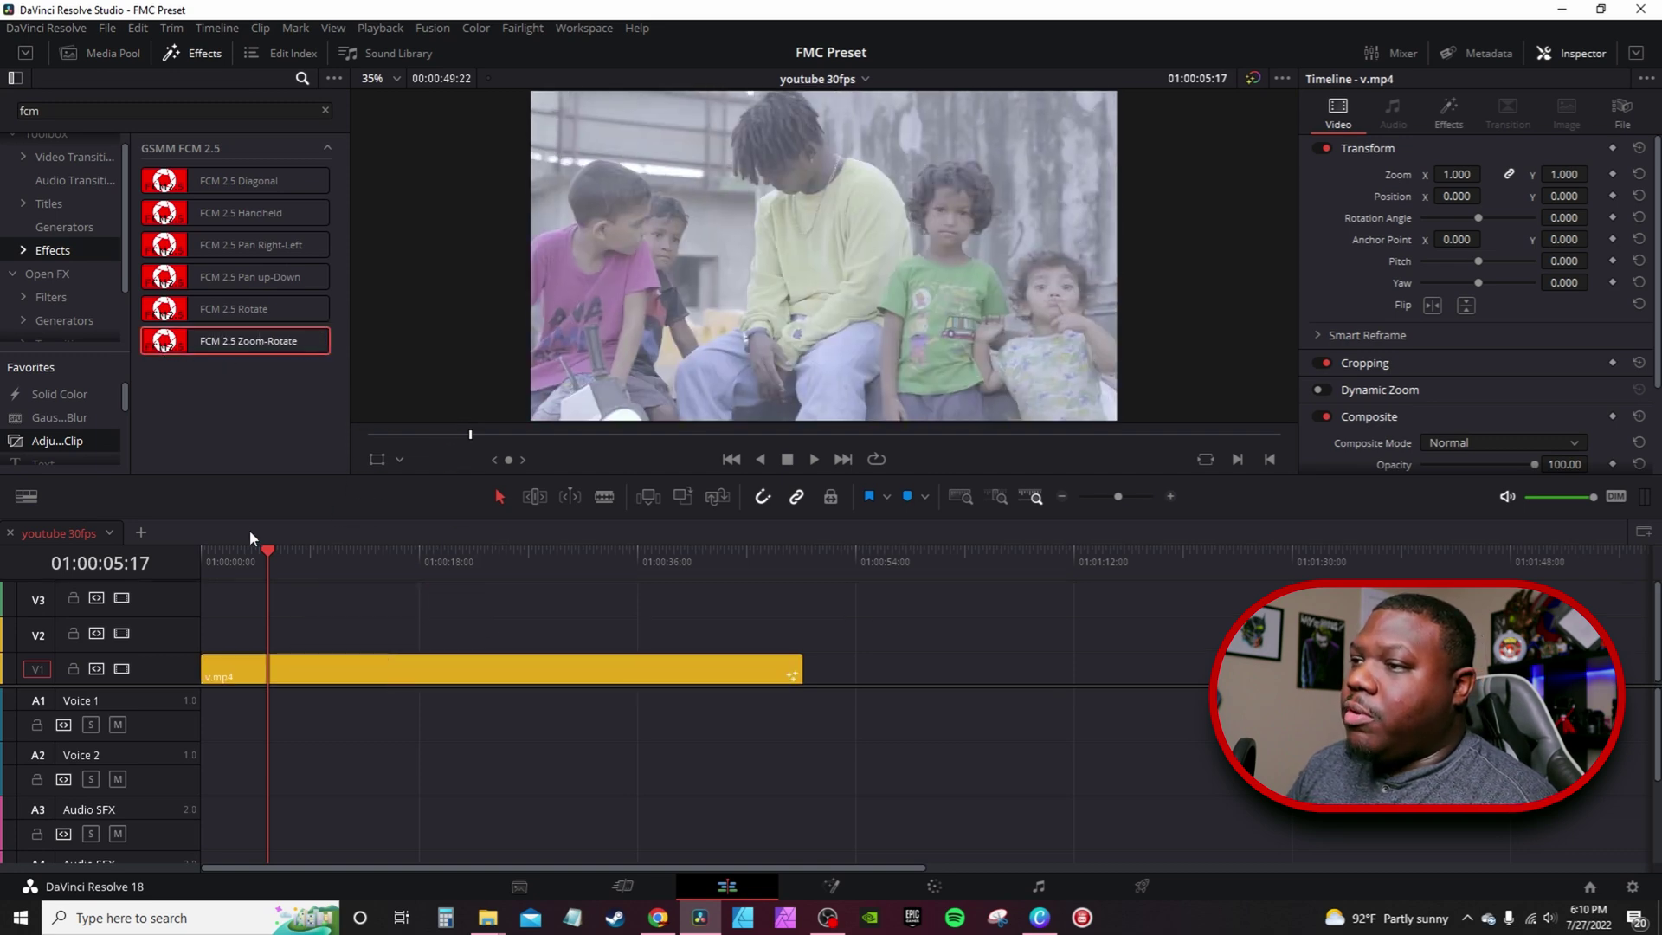
{"action": "left_click_drag", "start_coordinate": [262, 545], "coordinate": [210, 552]}
{"action": "key", "text": "space"}
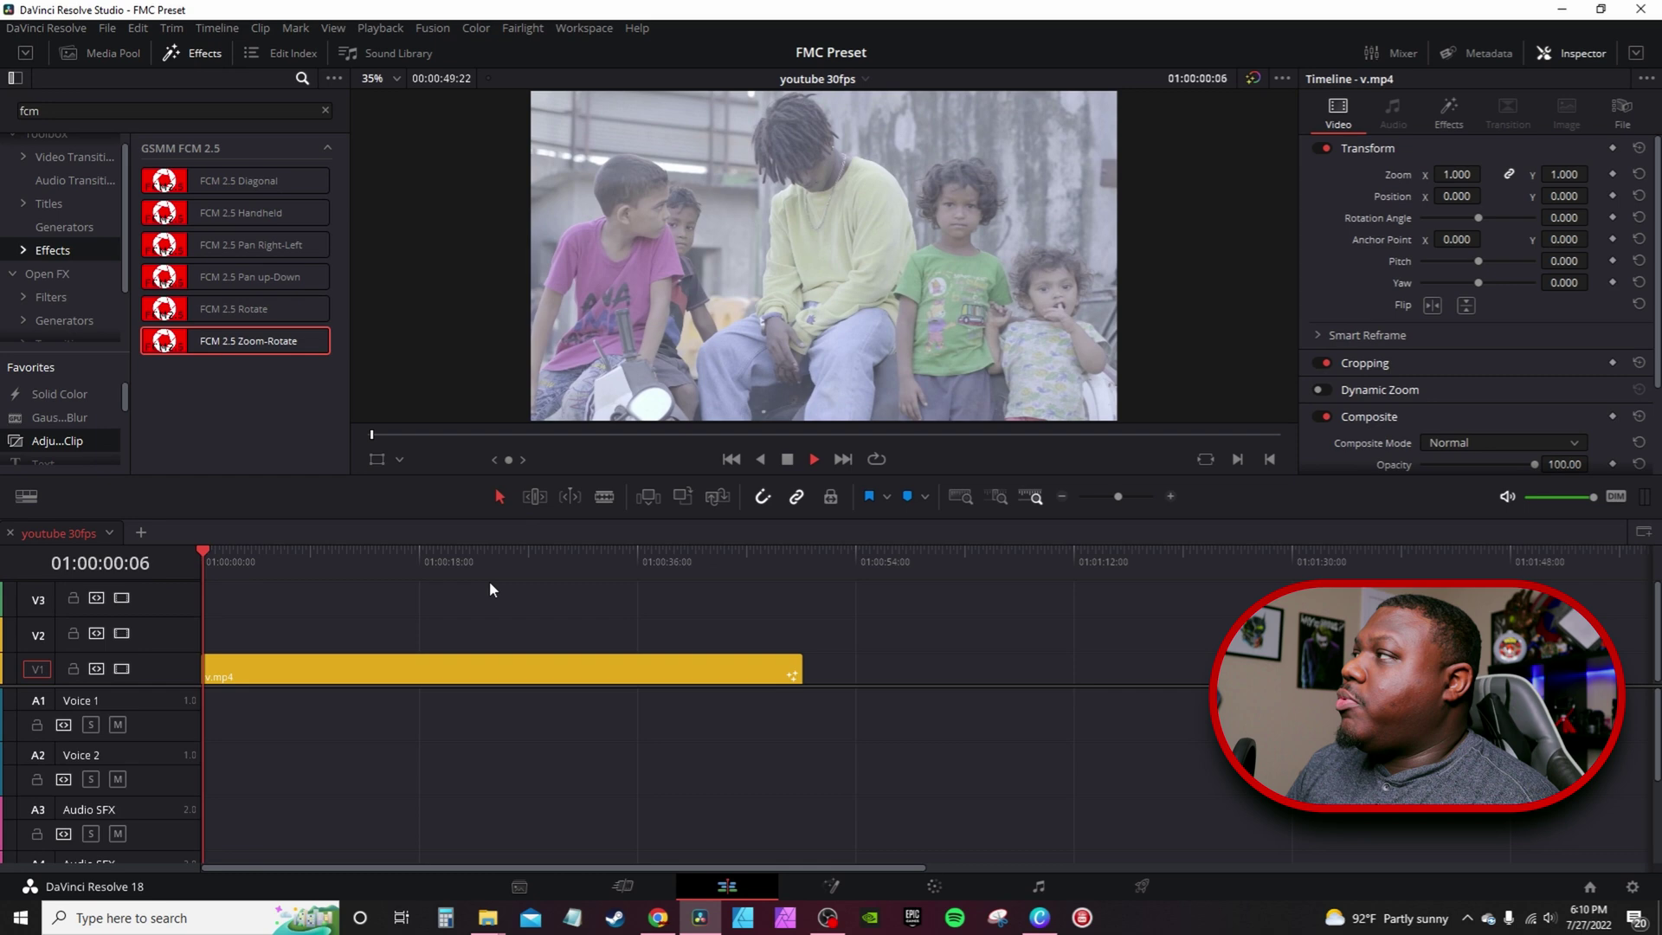
{"action": "left_click", "coordinate": [1445, 110]}
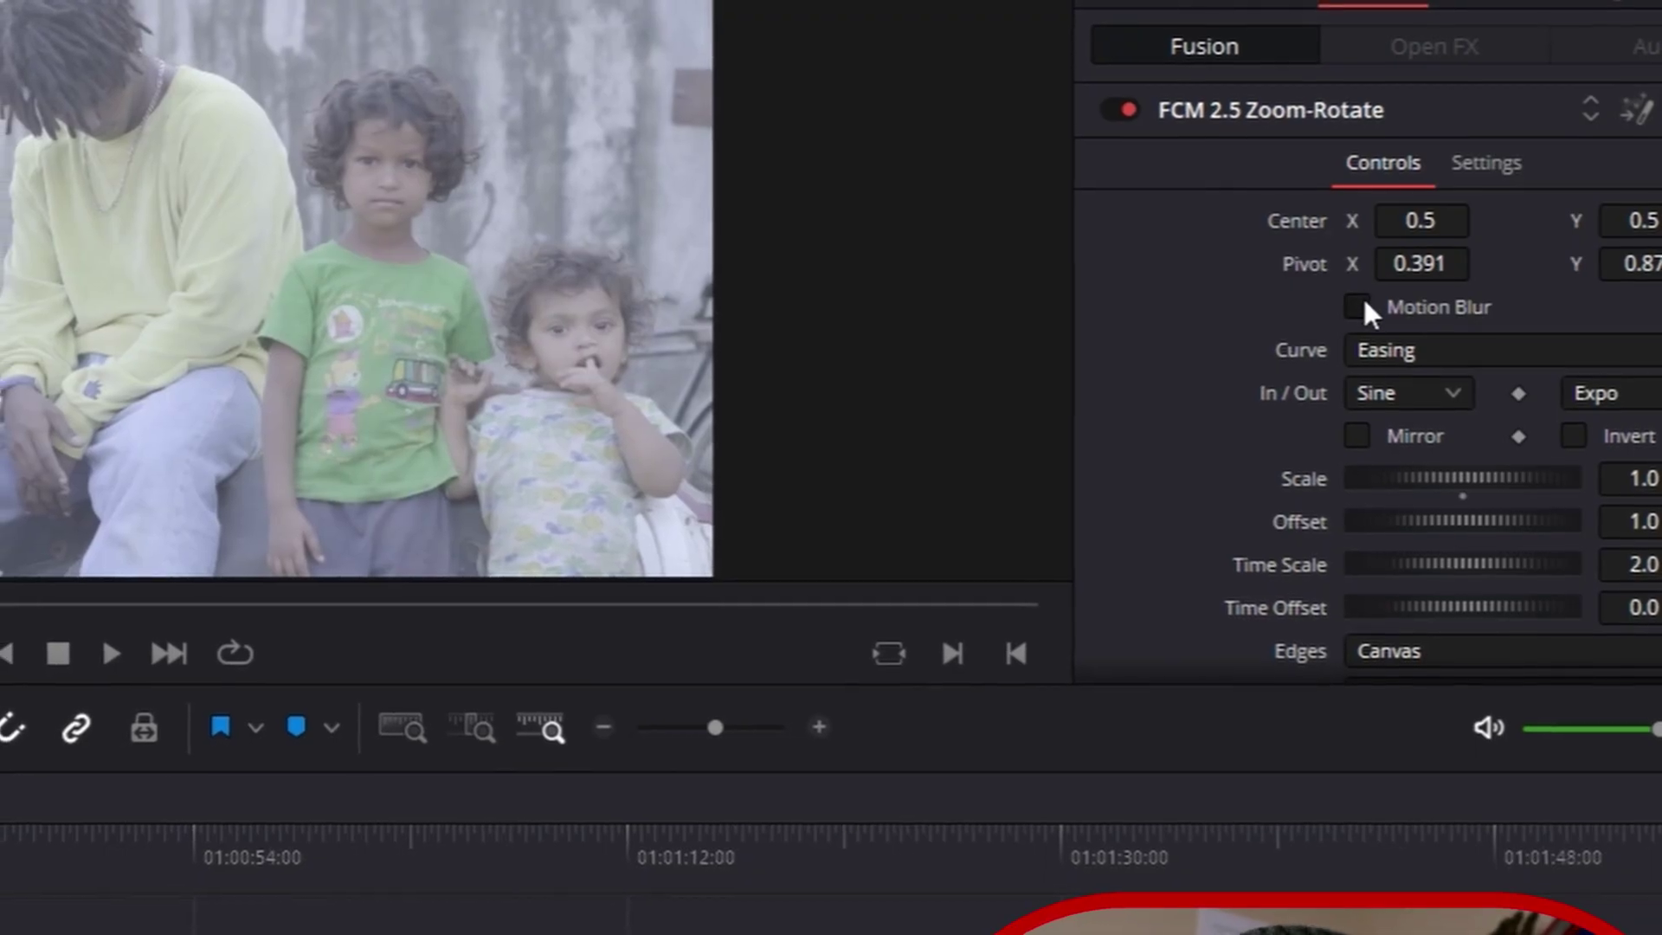
{"action": "left_click", "coordinate": [1441, 284]}
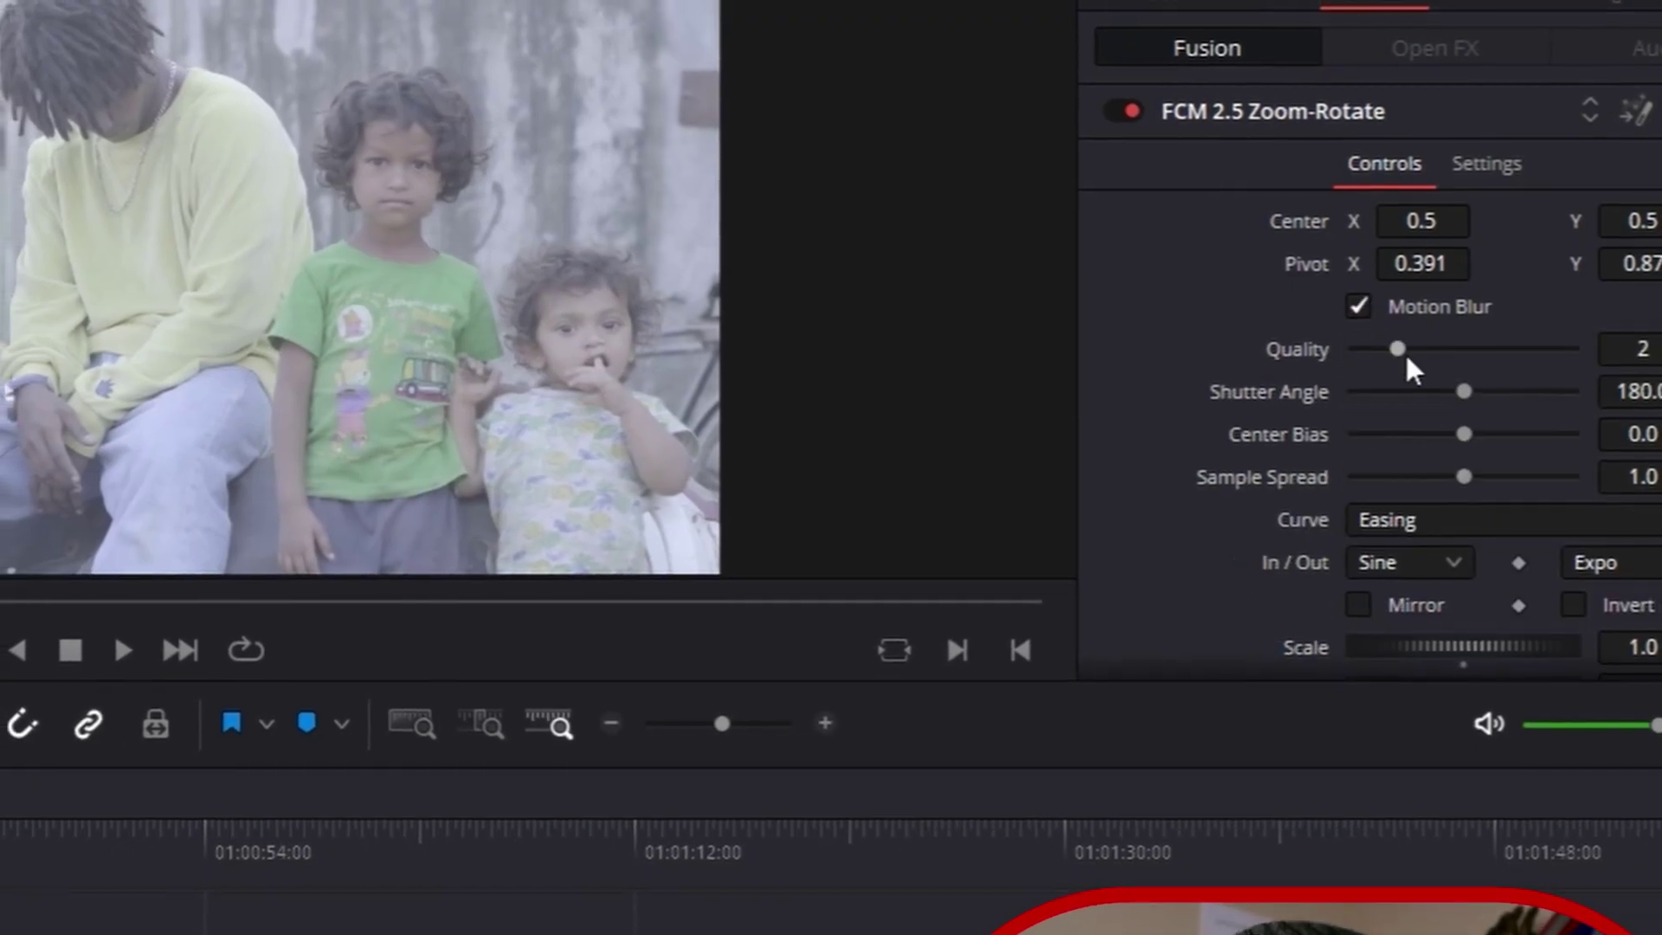
{"action": "left_click", "coordinate": [1437, 306]}
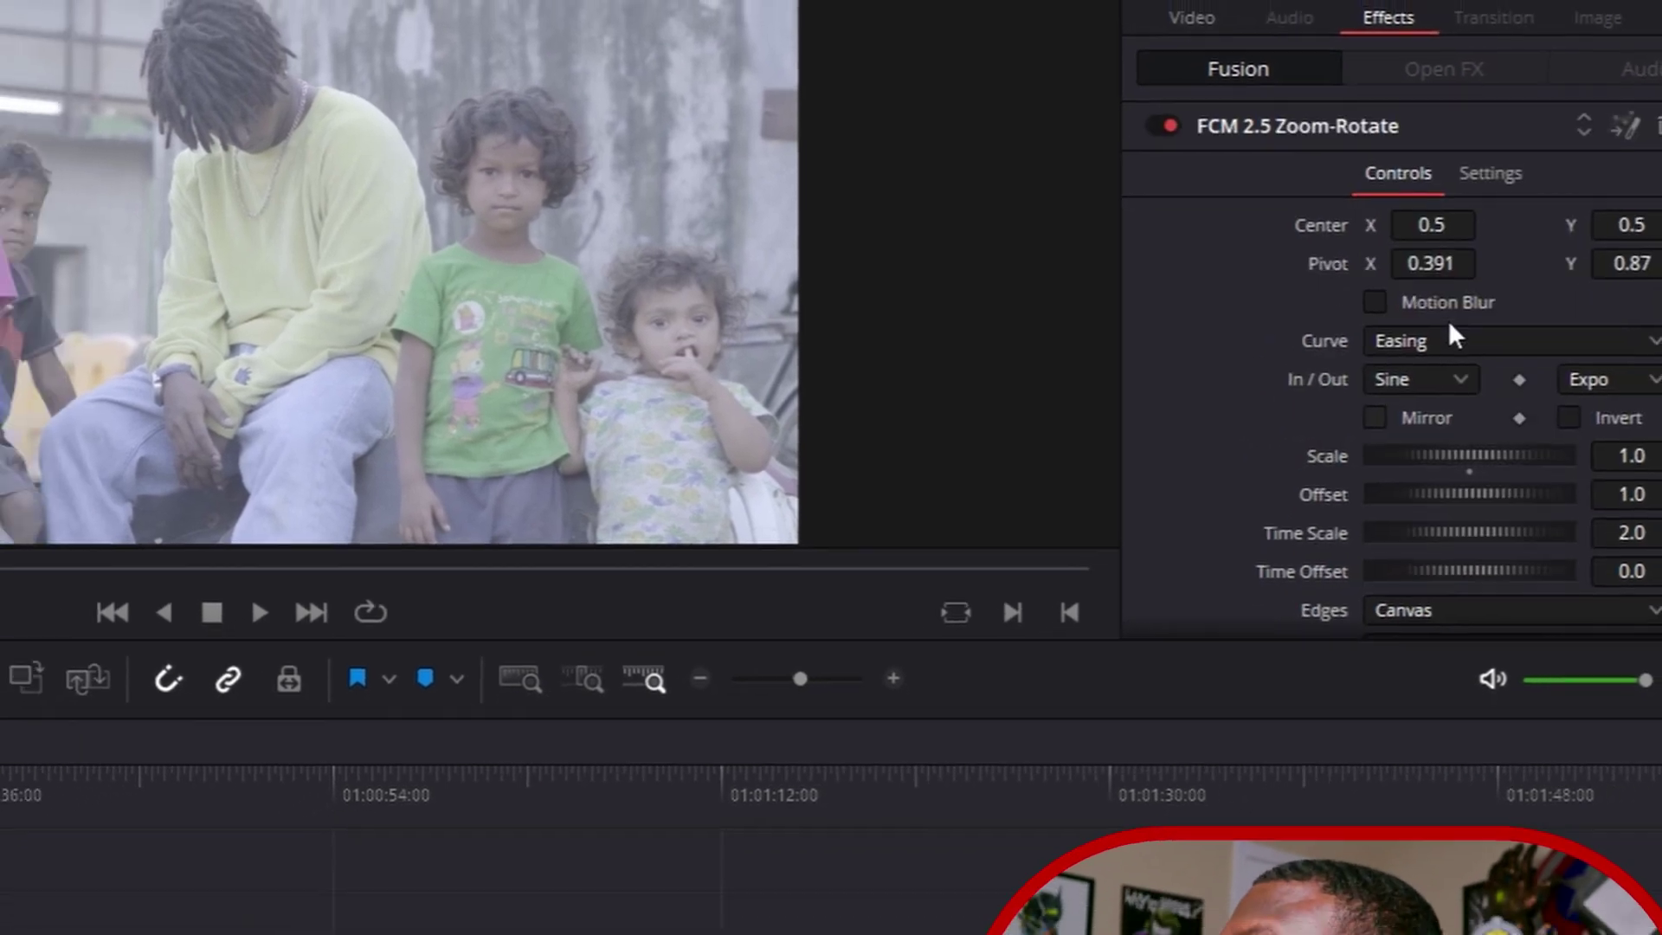
{"action": "scroll", "coordinate": [1450, 322], "scroll_direction": "down", "scroll_amount": 3}
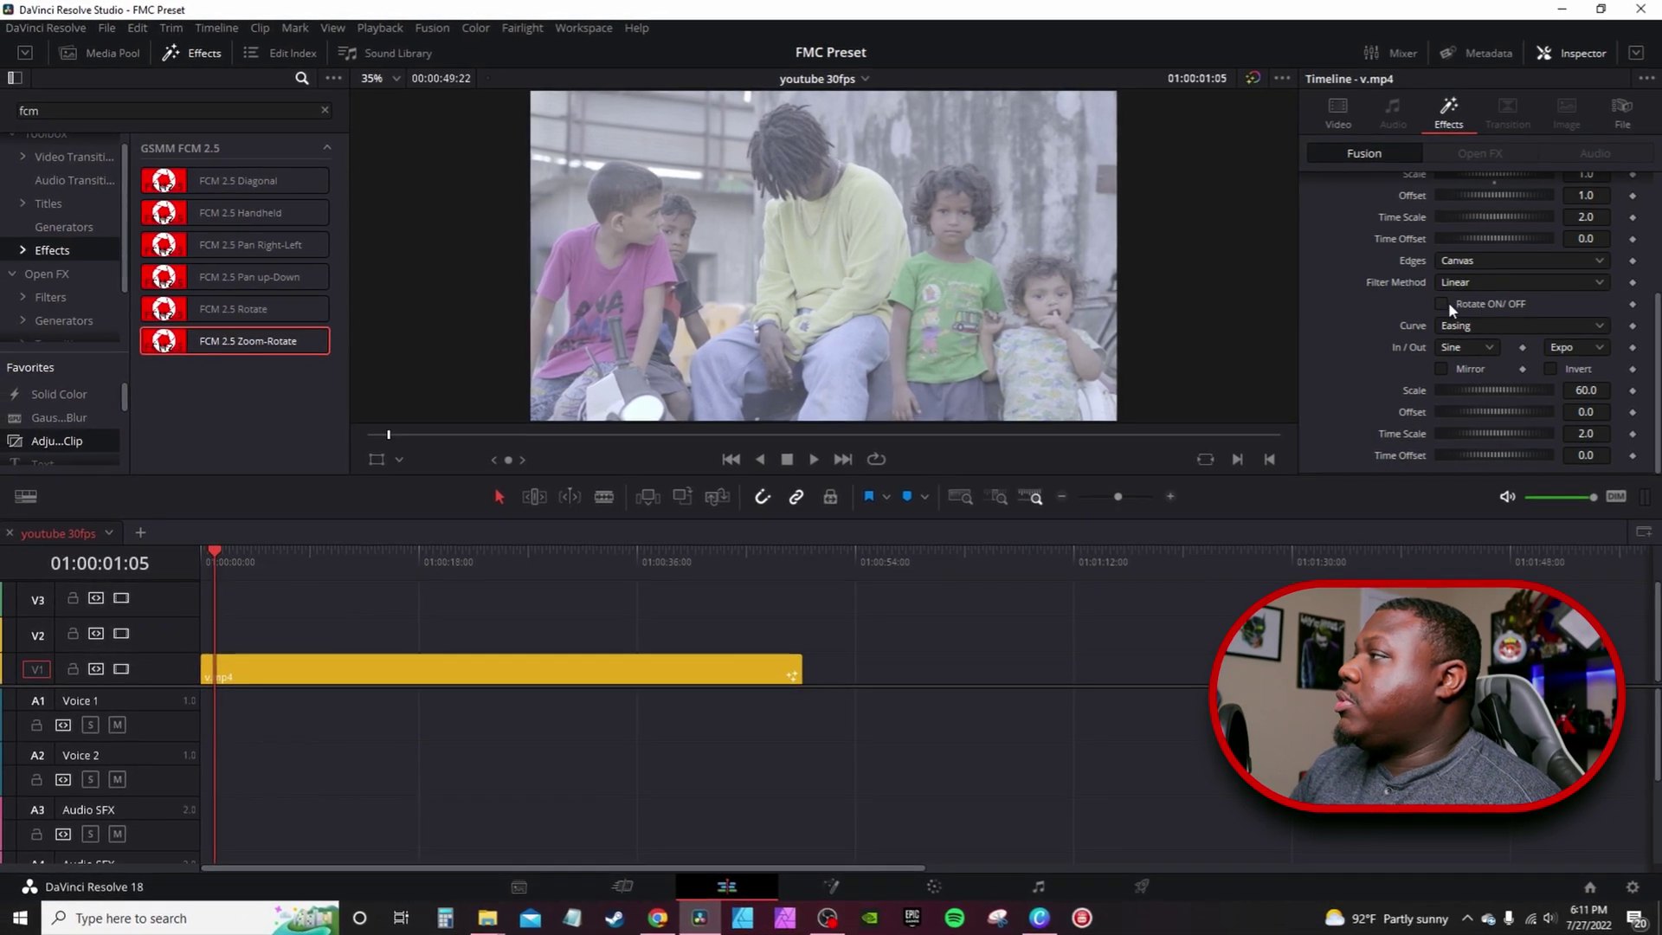
Step: Set the Zoom-Rotate rotation Scale to 360.0 and preview the full spin
{"action": "key", "text": "space"}
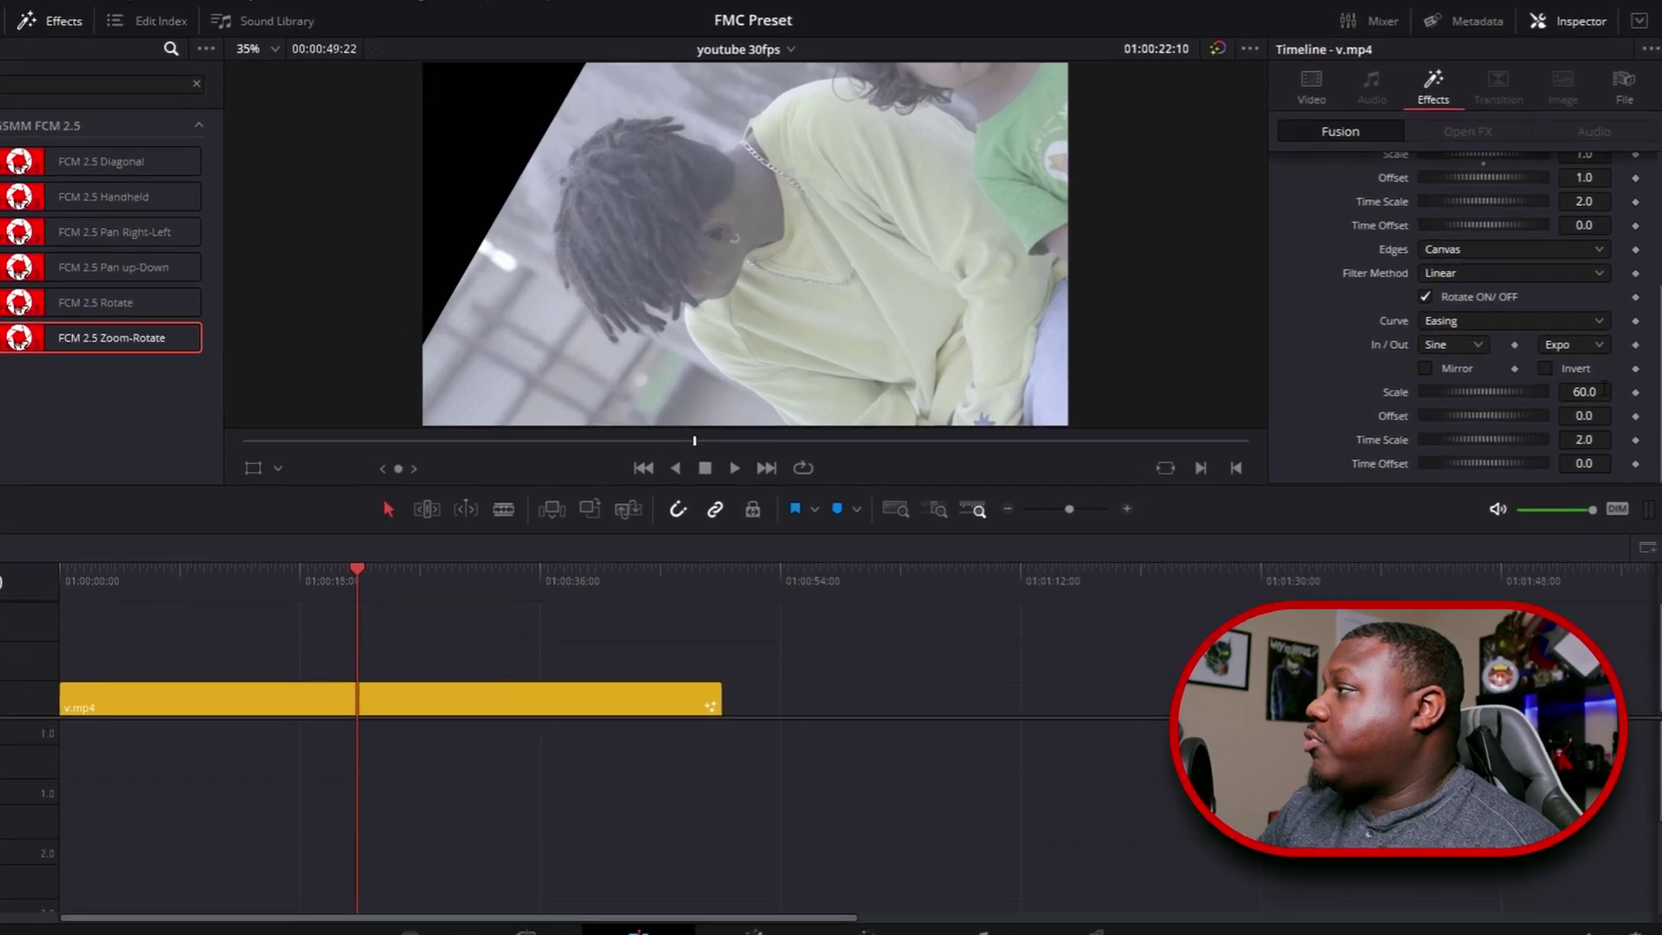
{"action": "left_click_drag", "start_coordinate": [1608, 389], "coordinate": [1620, 389]}
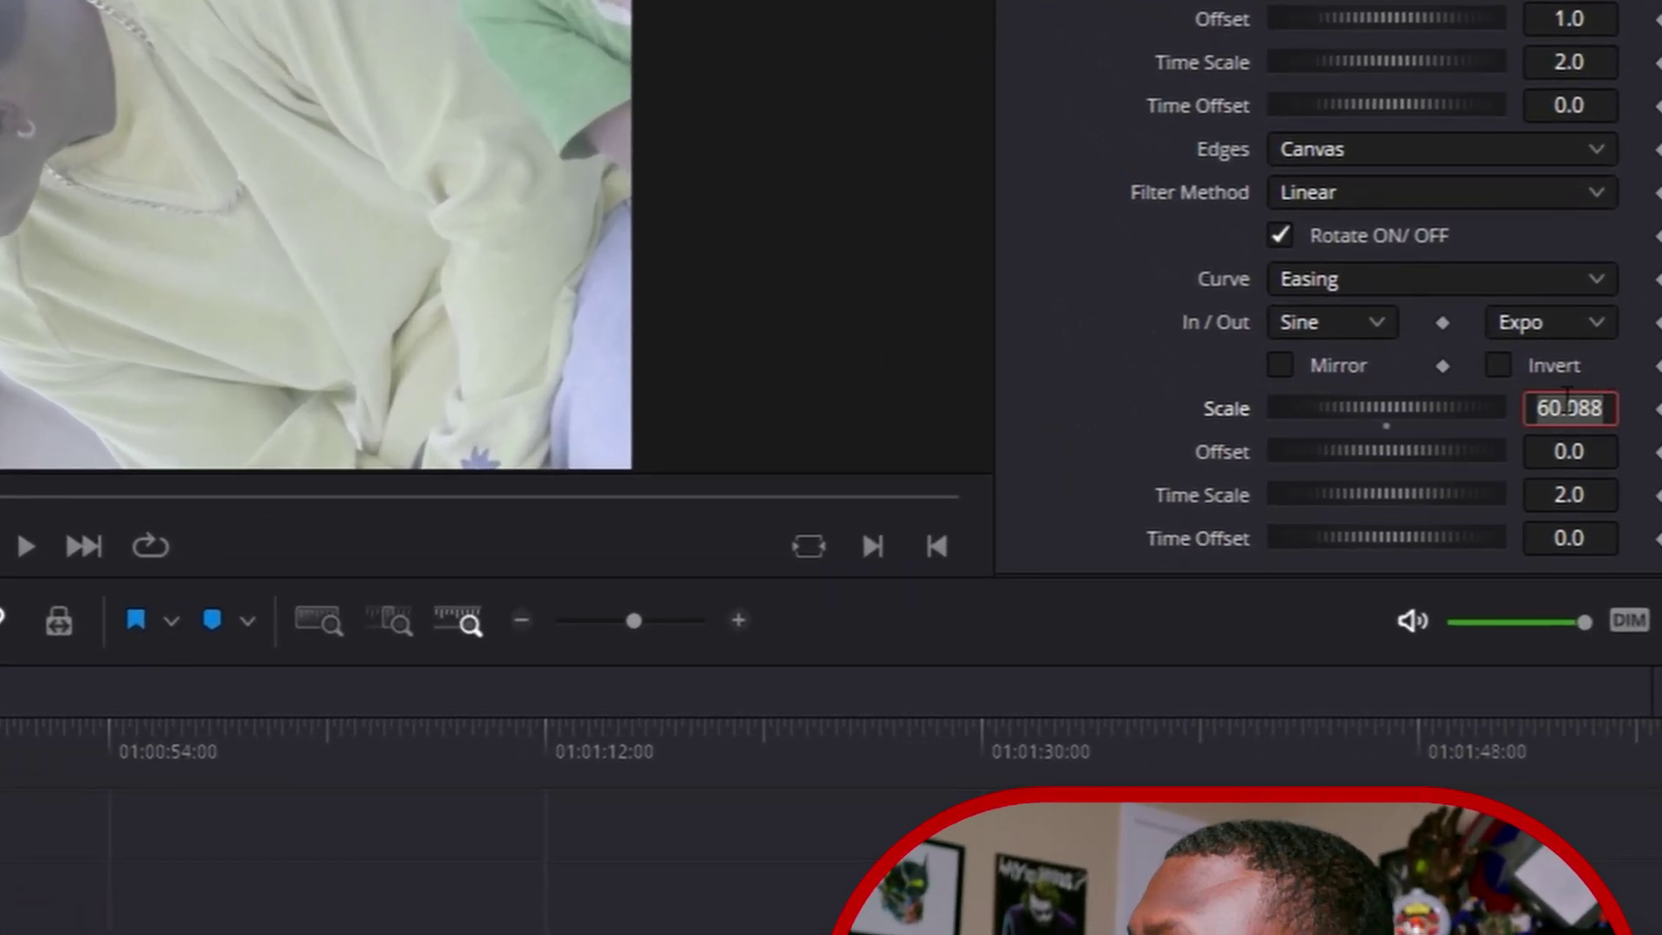
{"action": "type", "text": "180"}
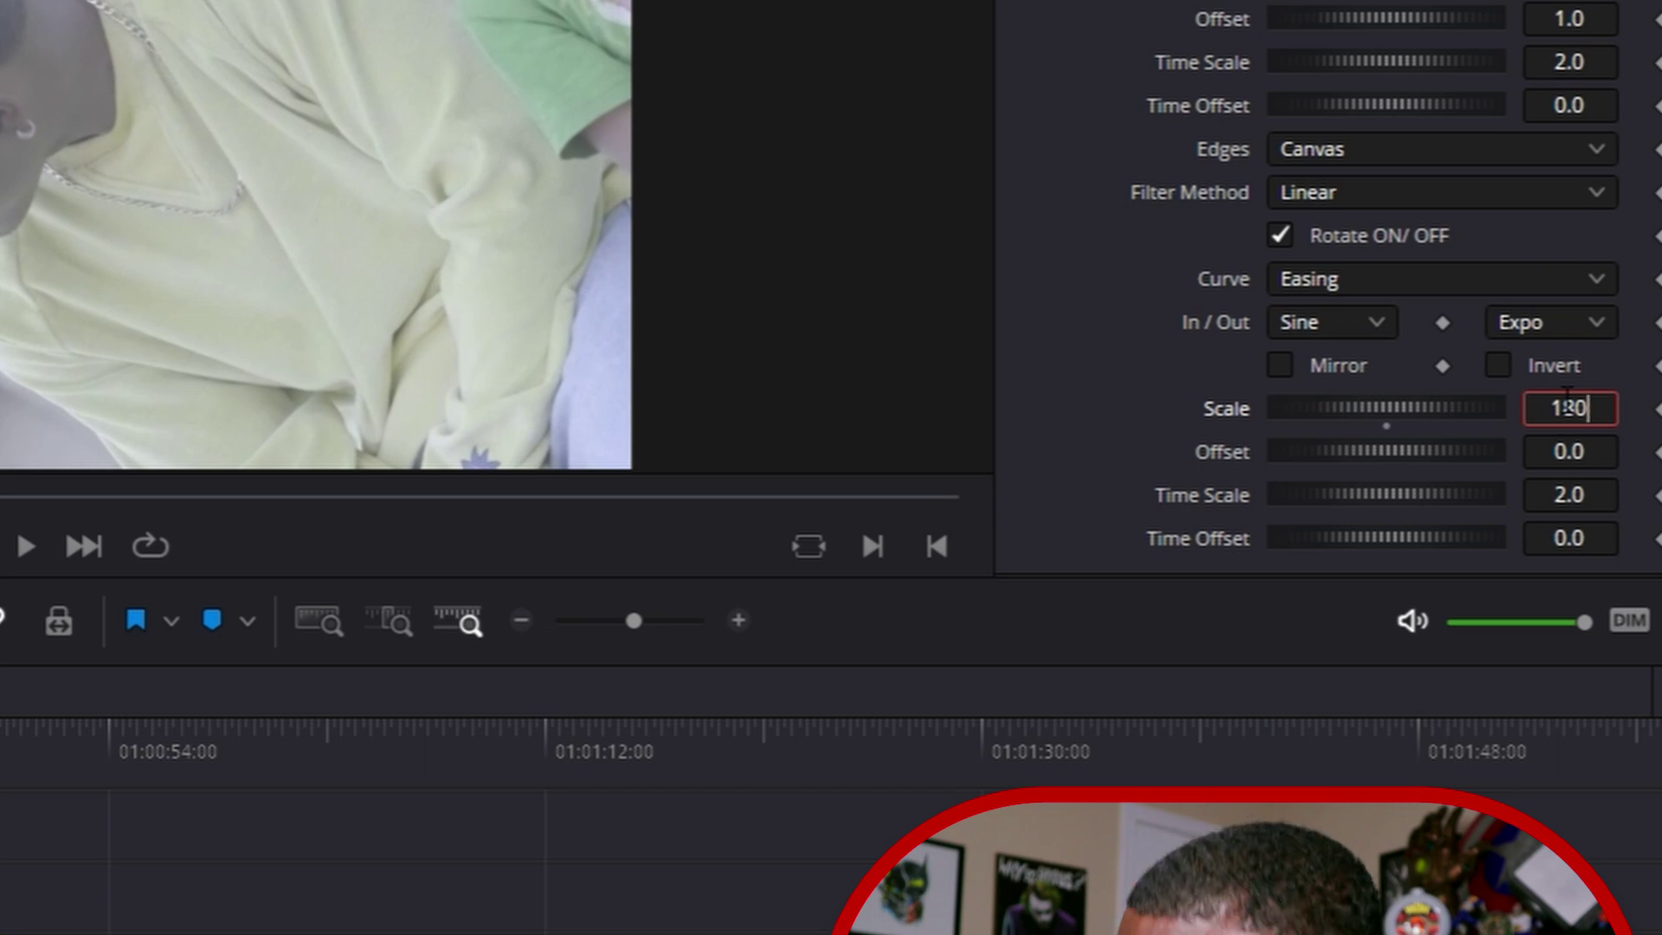
{"action": "type", "text": "360"}
{"action": "key", "text": "Tab"}
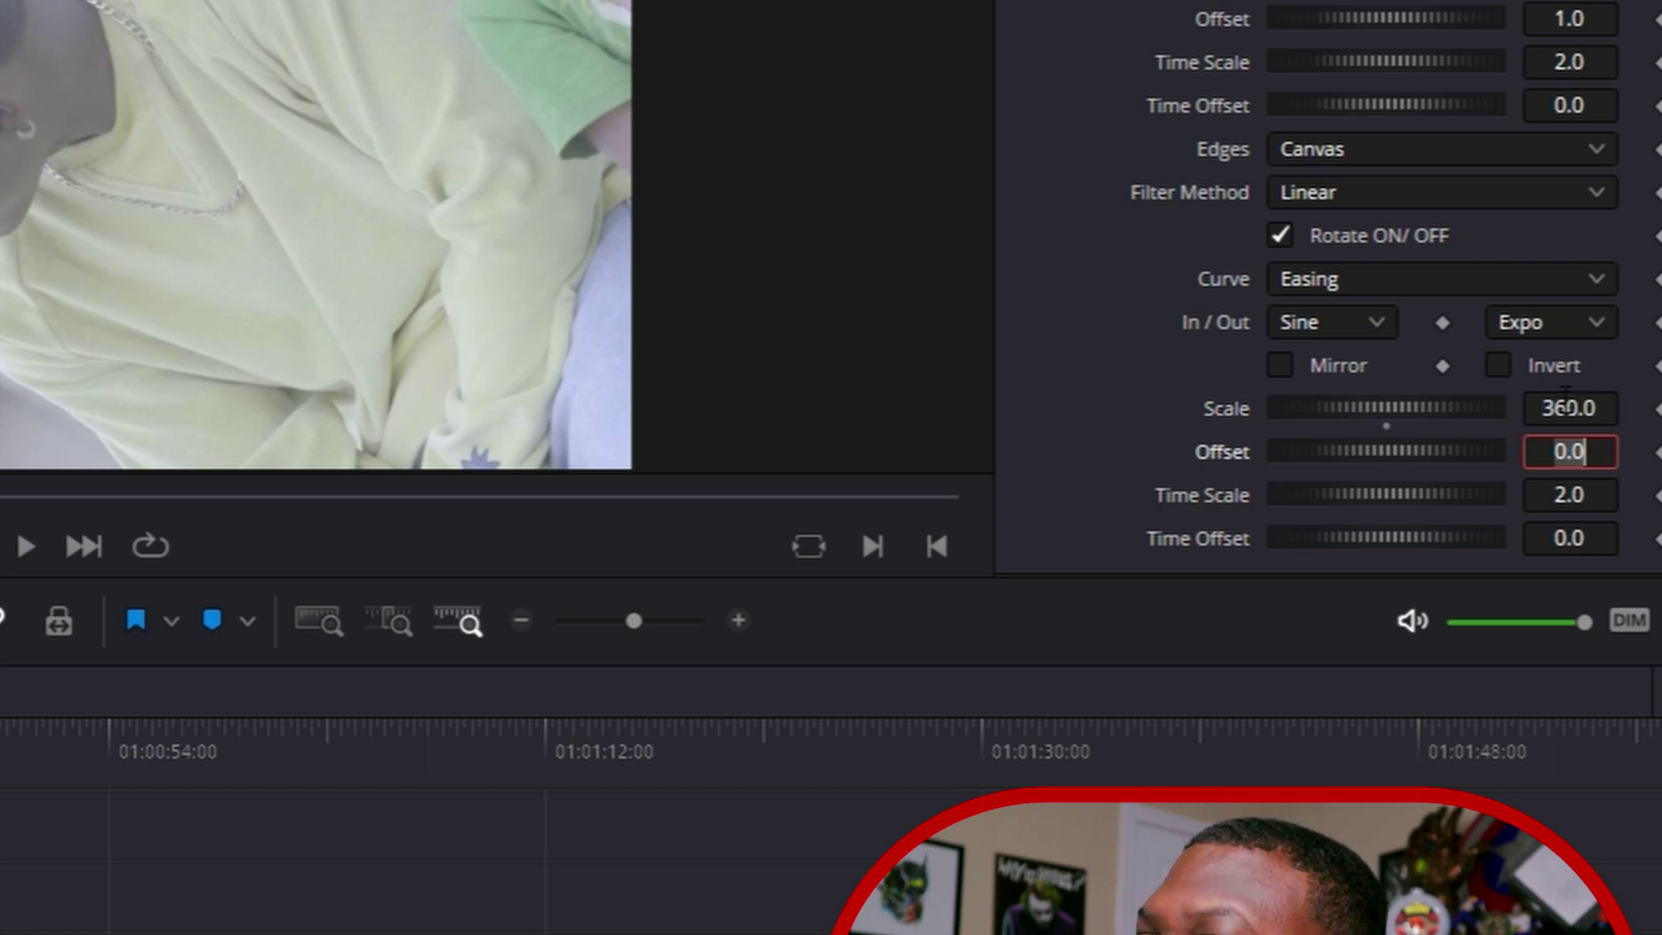
{"action": "key", "text": "space"}
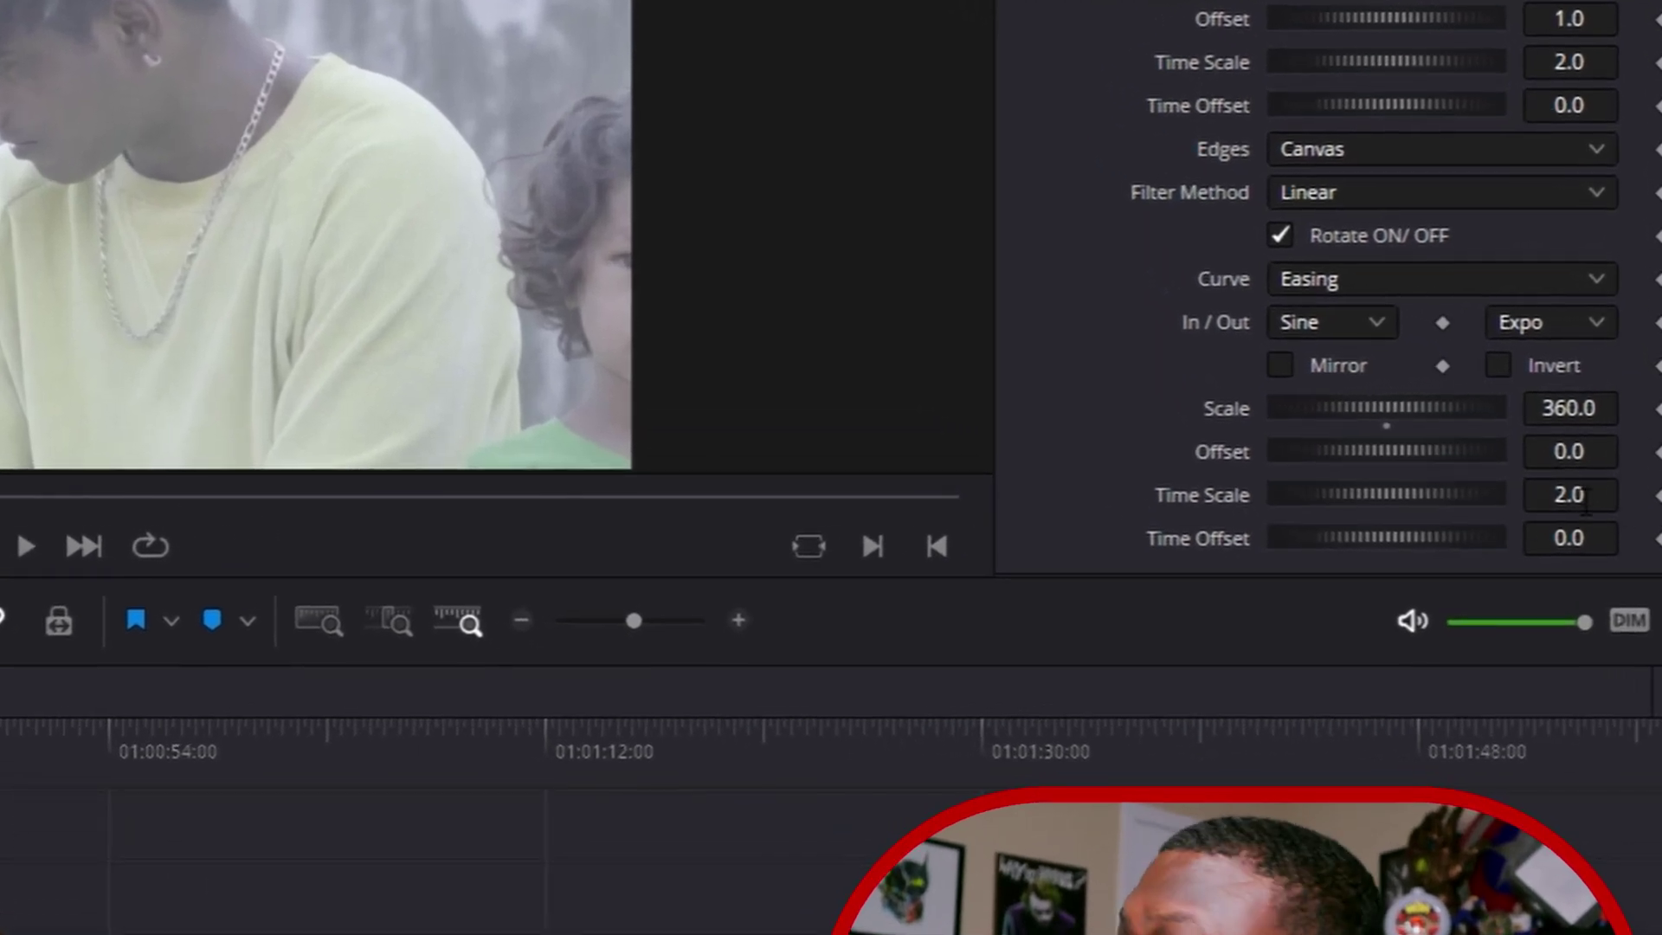
Step: Set the second Time Scale to 5.0 and preview the clip with the new timing
{"action": "left_click", "coordinate": [1588, 495]}
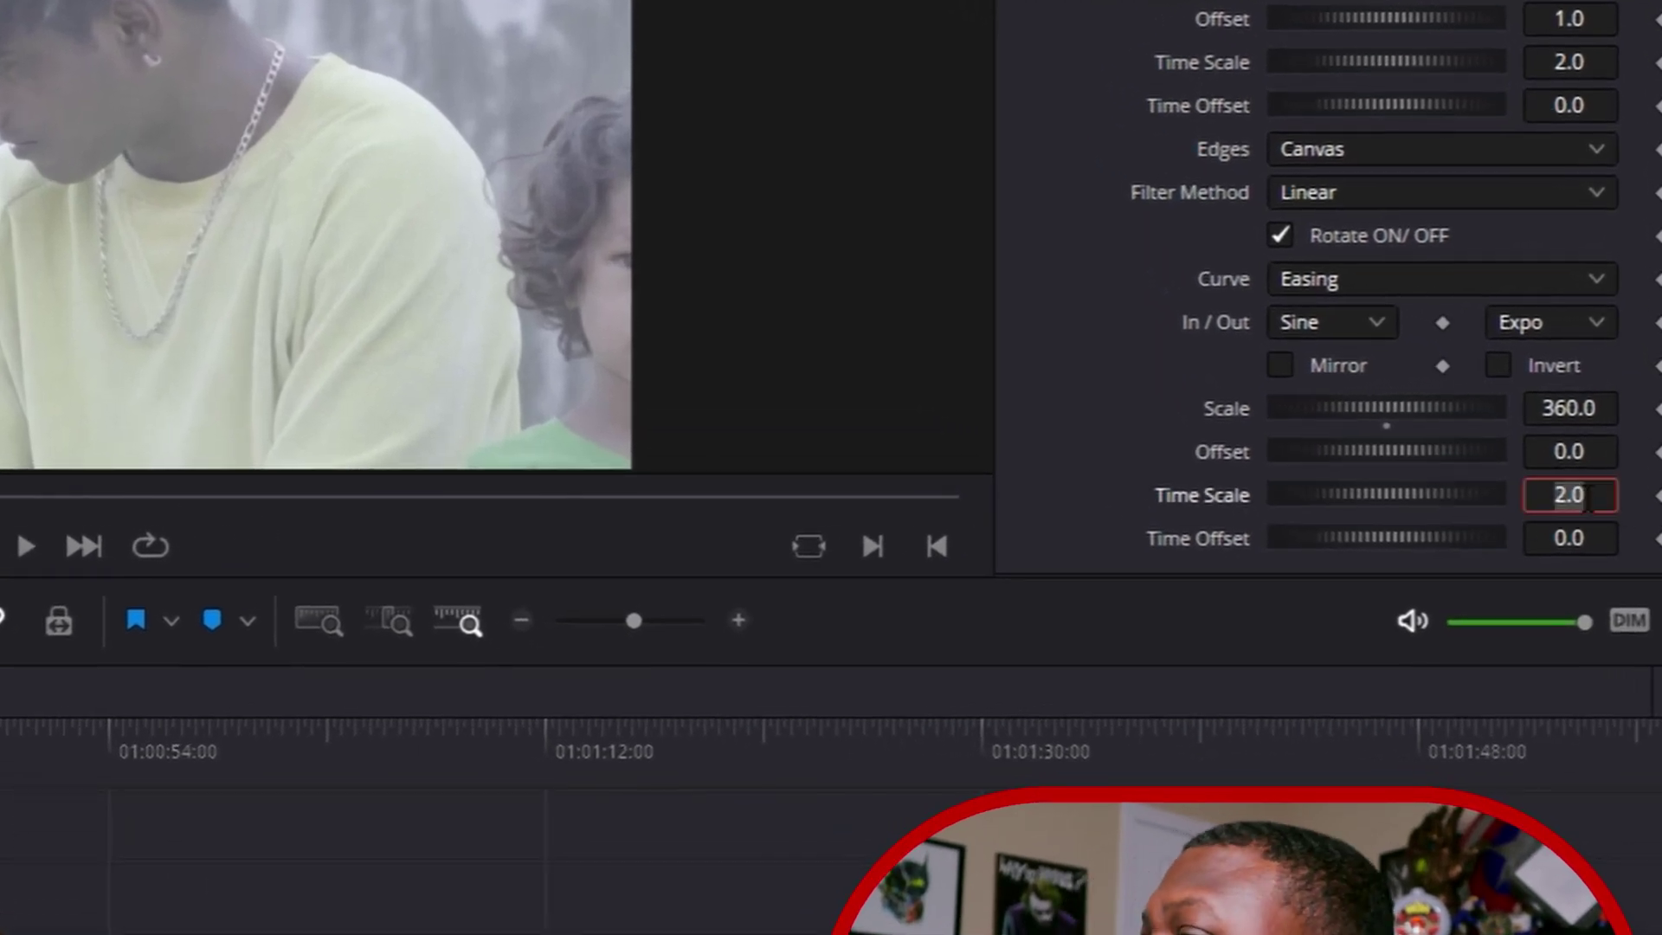
{"action": "type", "text": "5"}
{"action": "key", "text": "Tab"}
{"action": "key", "text": "space"}
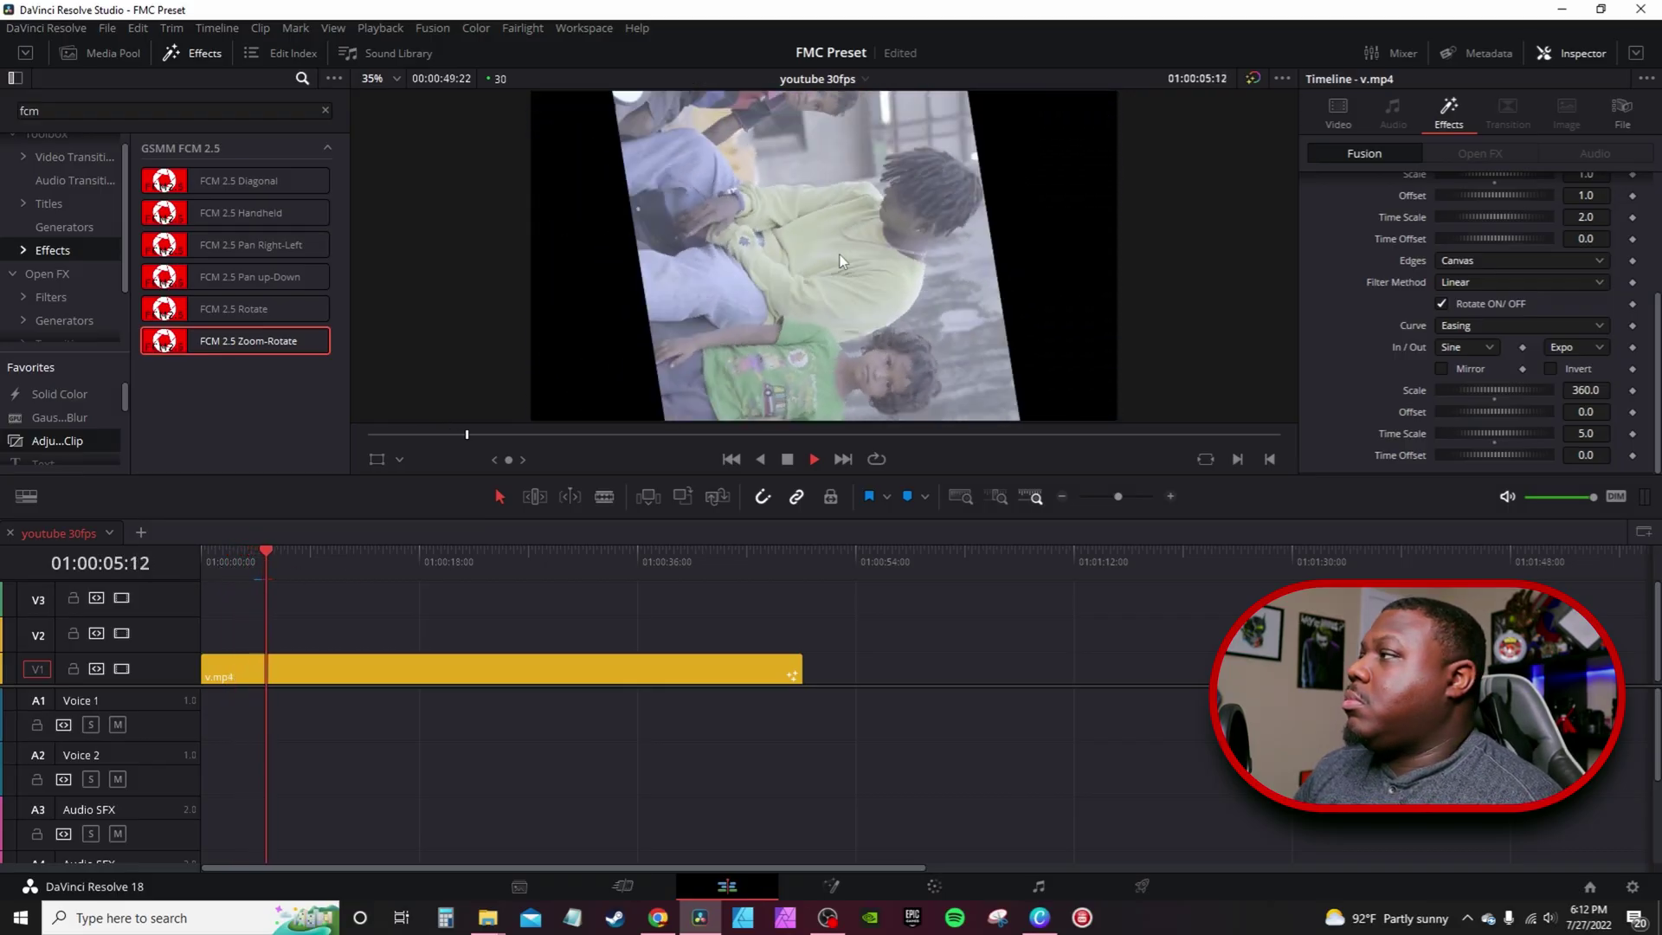
{"action": "key", "text": "space"}
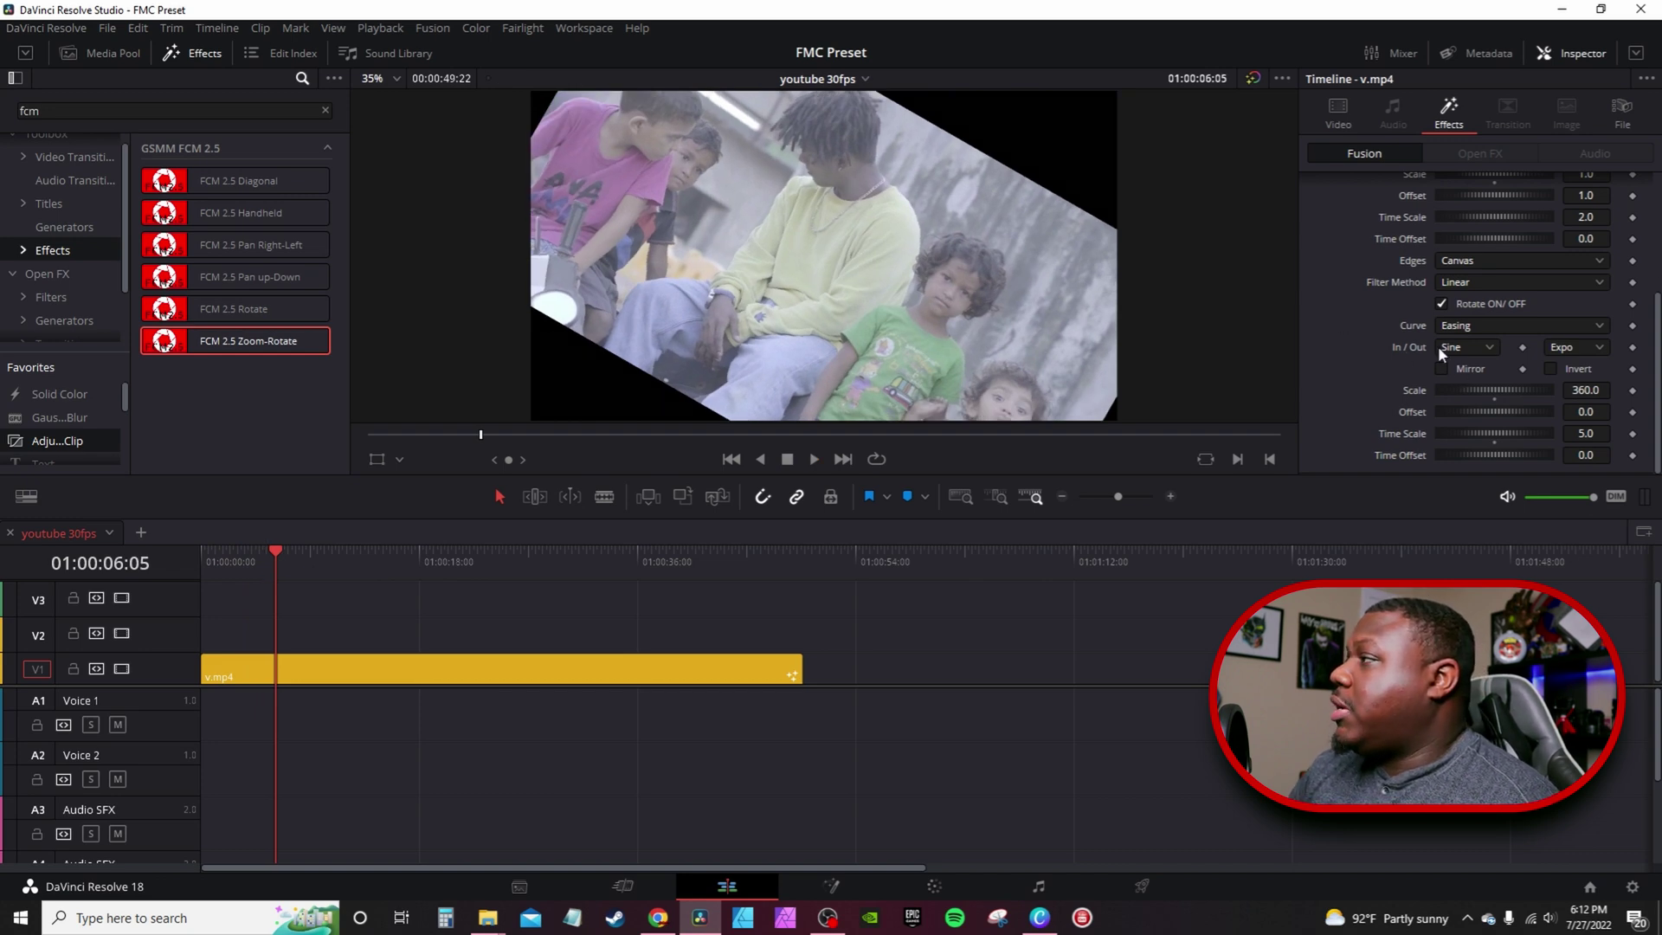
{"action": "left_click", "coordinate": [1482, 346]}
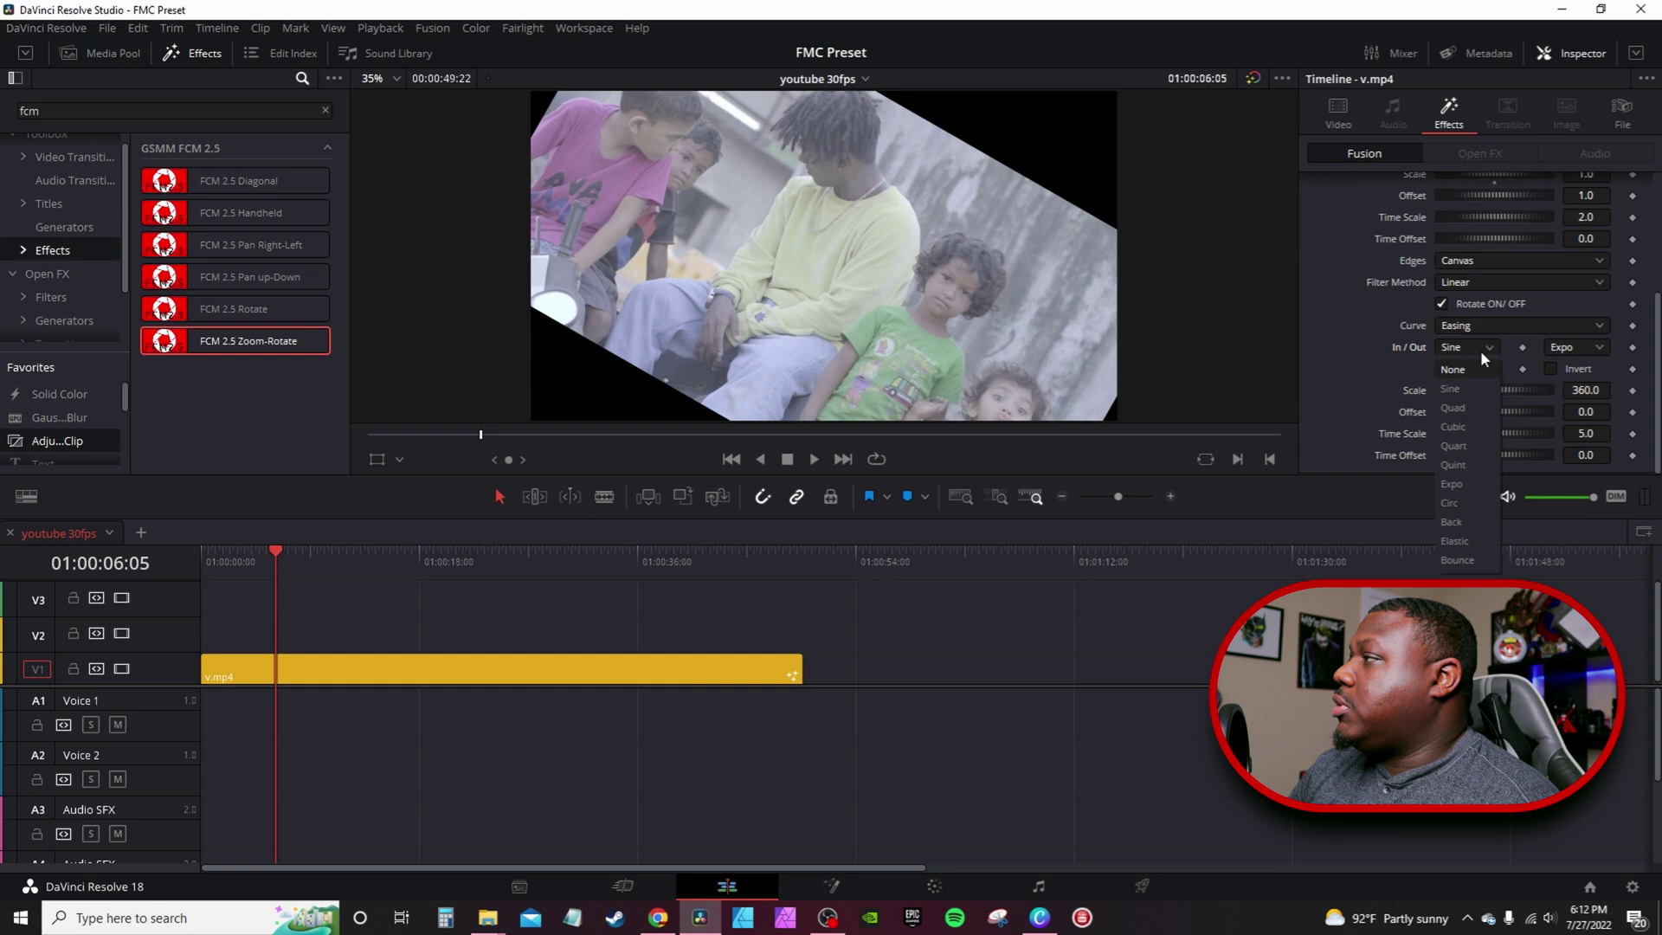
{"action": "left_click", "coordinate": [1480, 348]}
{"action": "left_click", "coordinate": [1587, 346]}
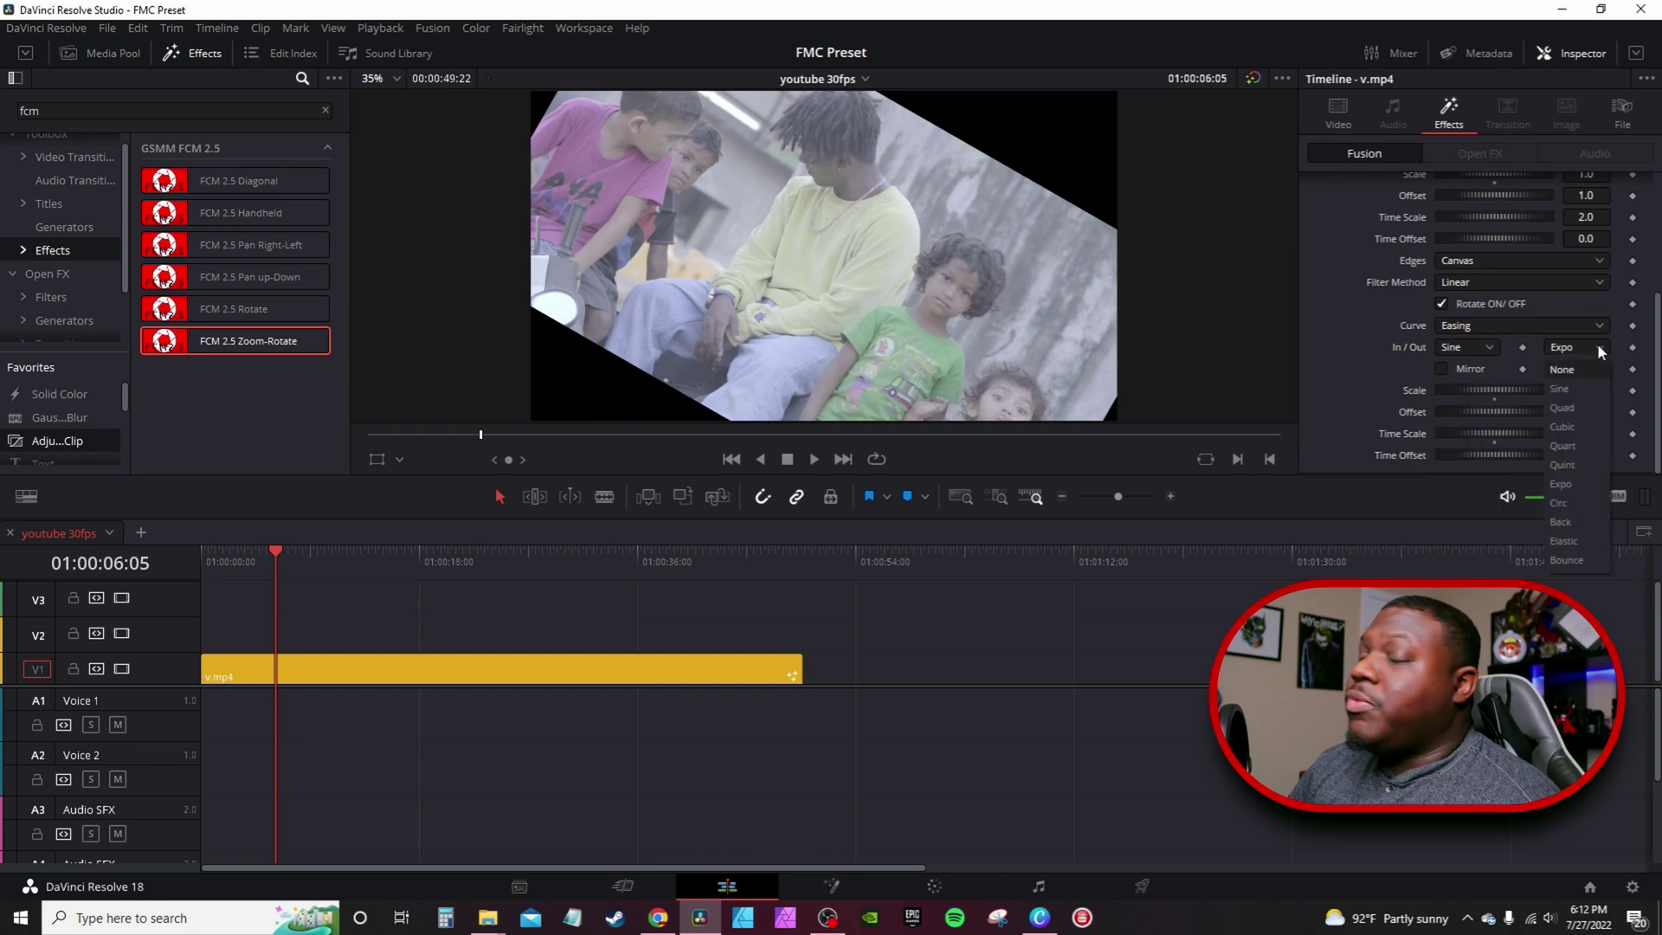
{"action": "left_click", "coordinate": [1596, 345]}
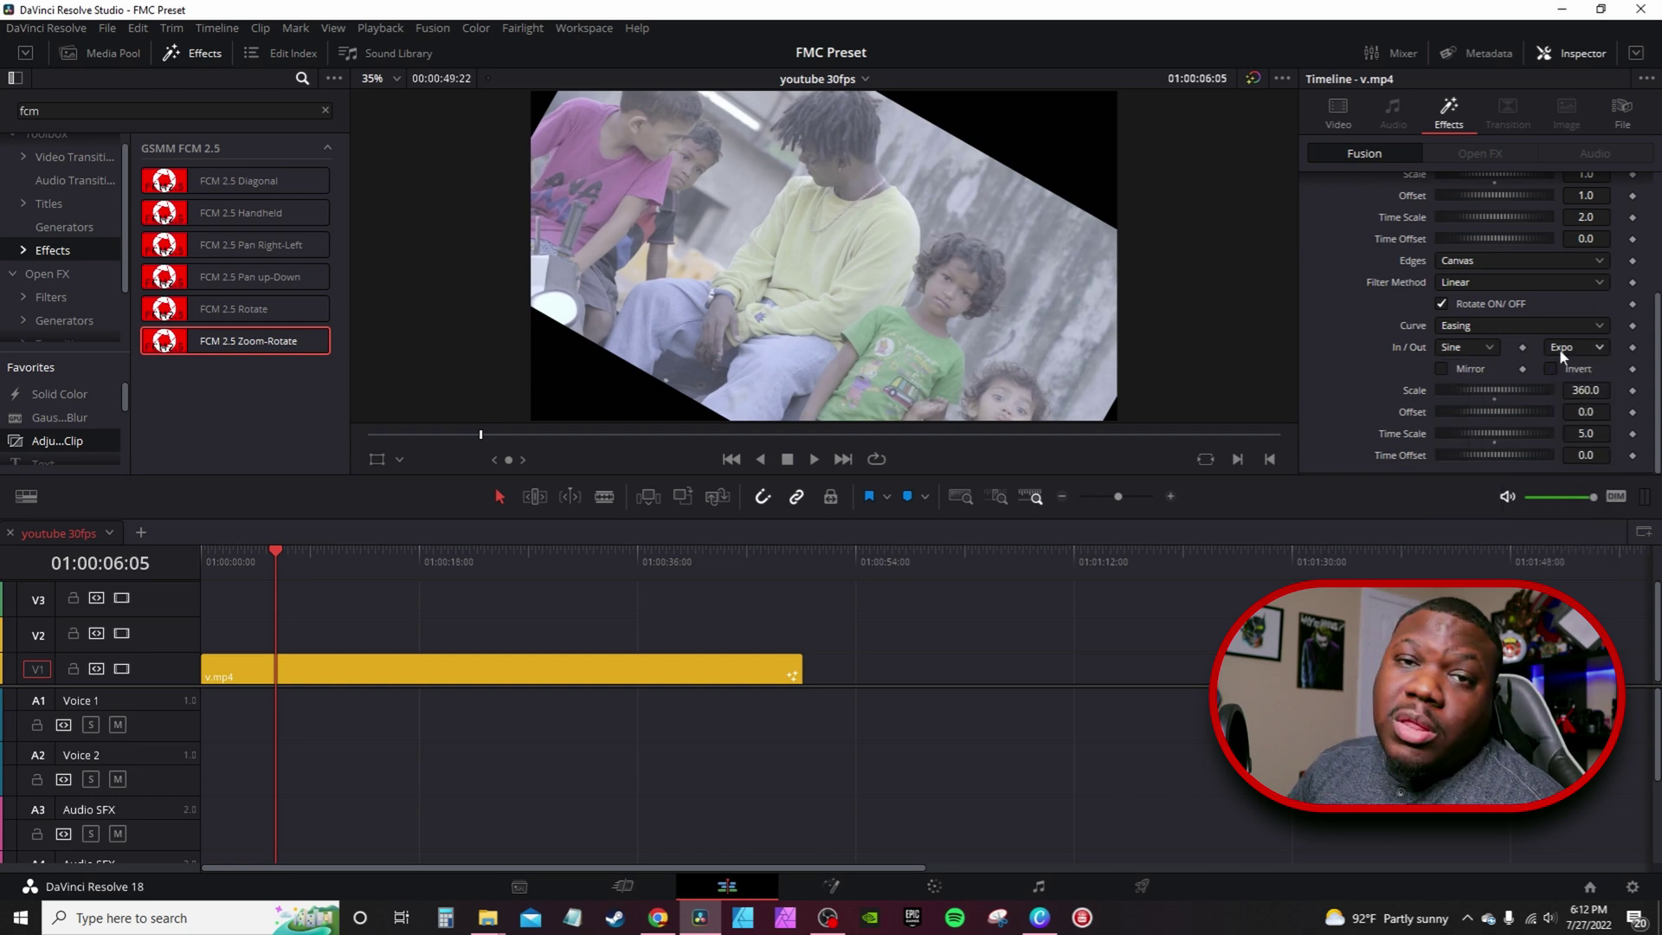
Step: Switch the rotation curve to Custom, bend it into an S-curve, and preview the clip
{"action": "left_click", "coordinate": [1504, 322]}
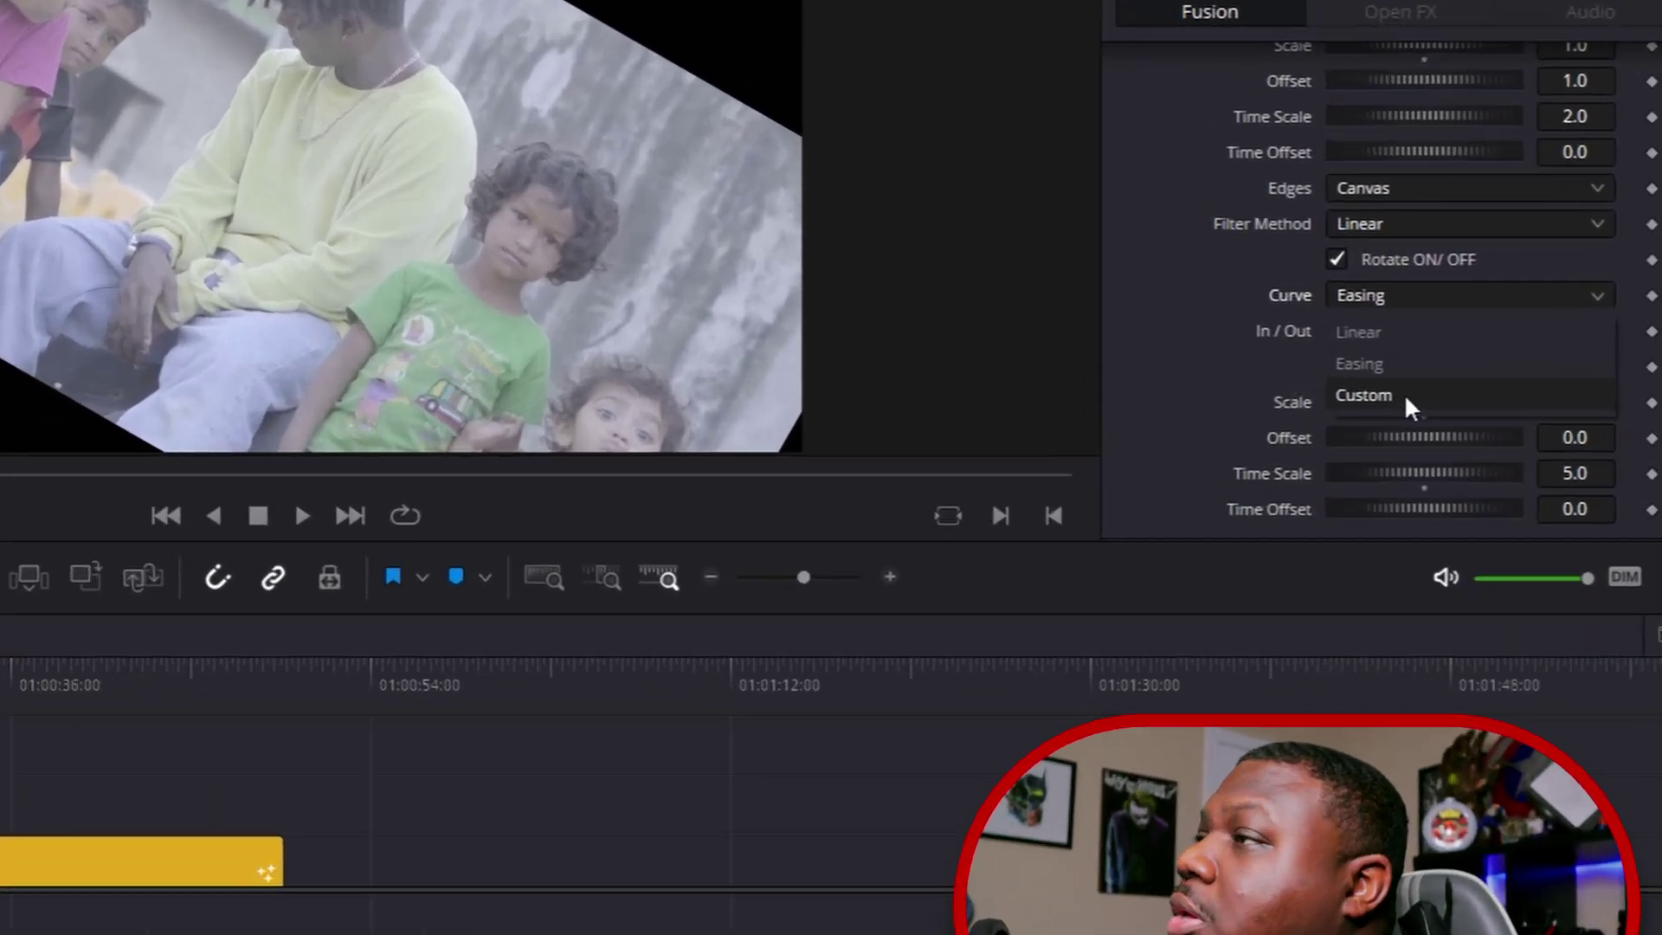
{"action": "left_click", "coordinate": [1484, 382]}
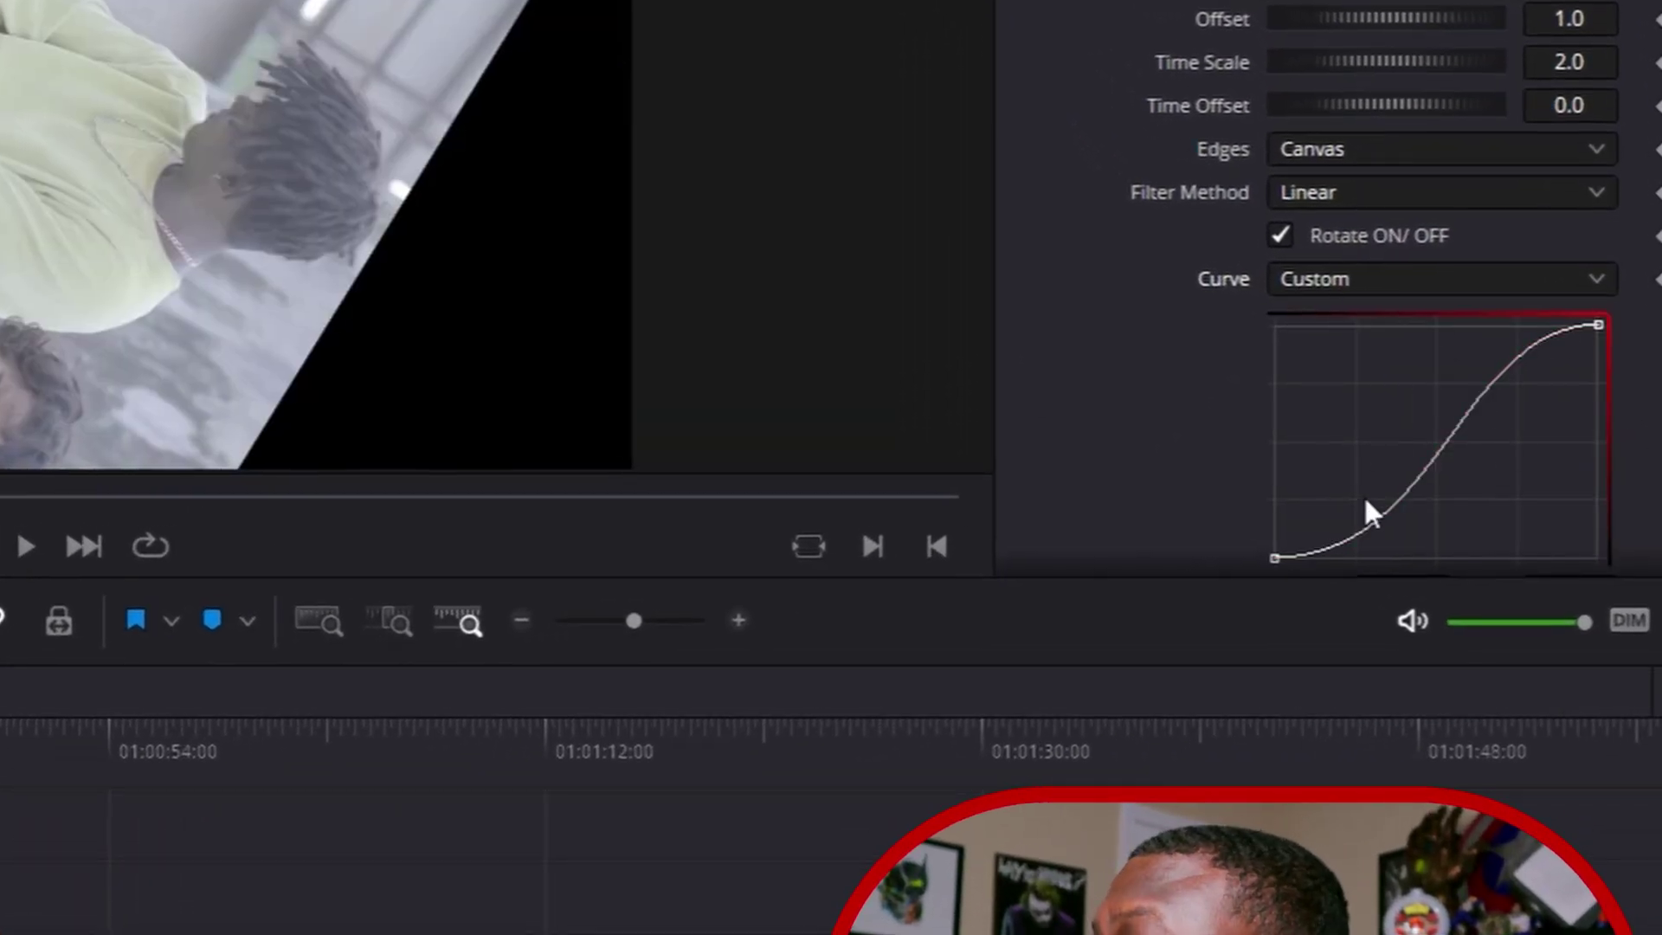
{"action": "left_click_drag", "start_coordinate": [1279, 558], "coordinate": [1586, 563]}
{"action": "left_click_drag", "start_coordinate": [1598, 325], "coordinate": [1286, 328]}
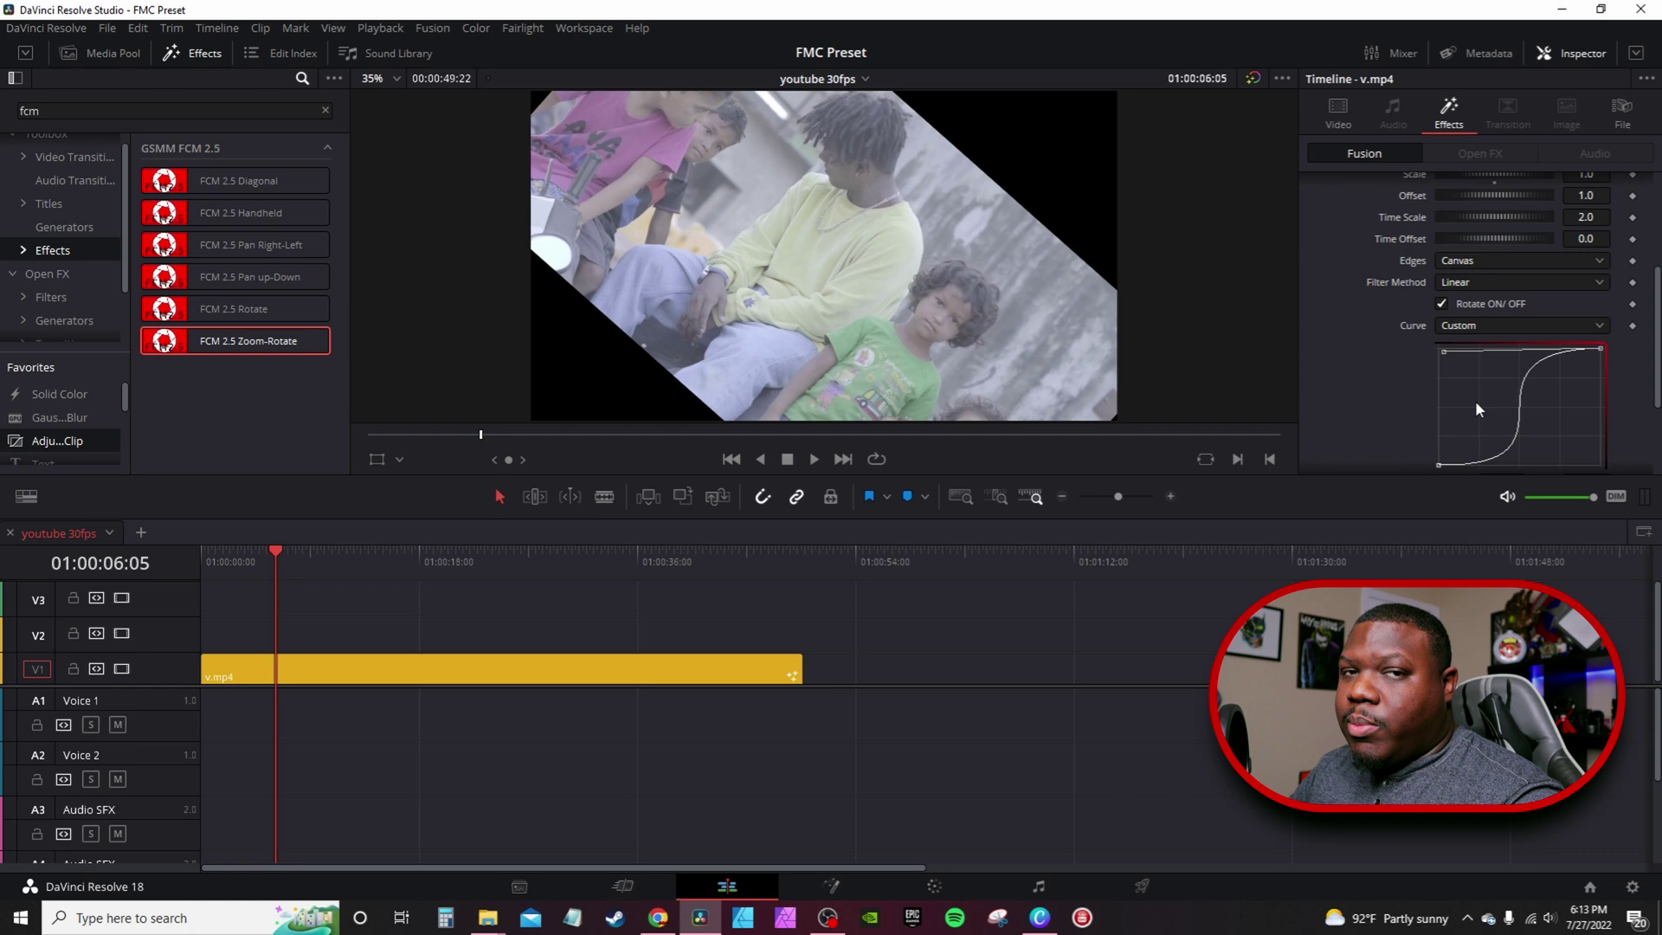
{"action": "key", "text": "space"}
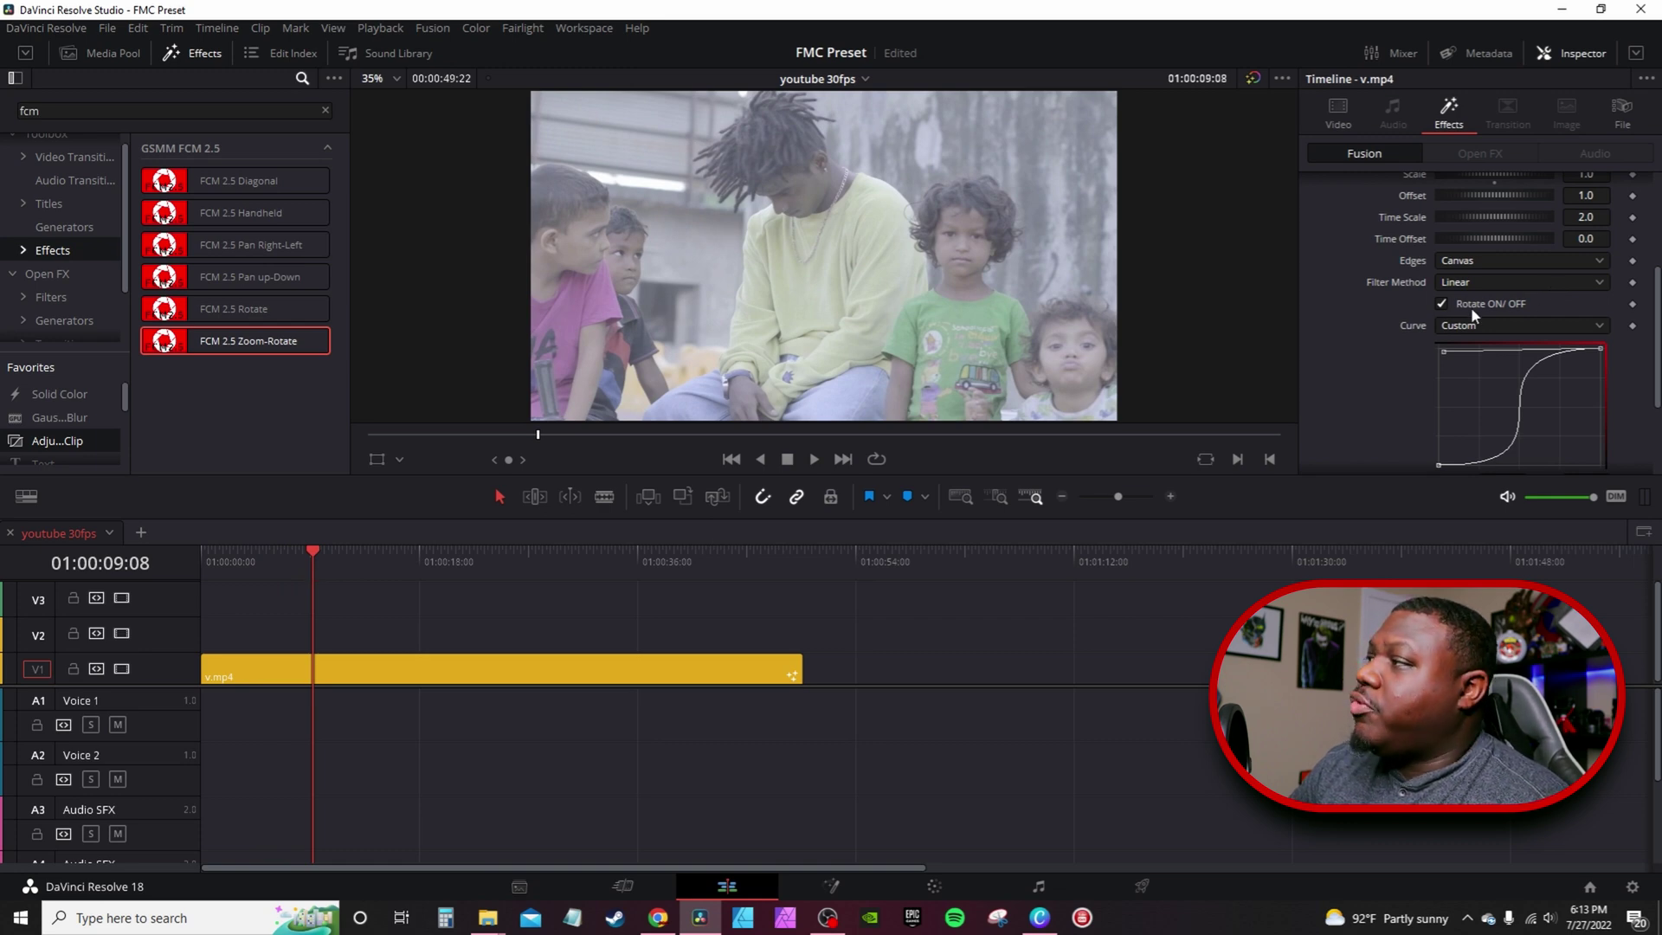
{"action": "scroll", "coordinate": [1450, 303], "scroll_direction": "up", "scroll_amount": 5}
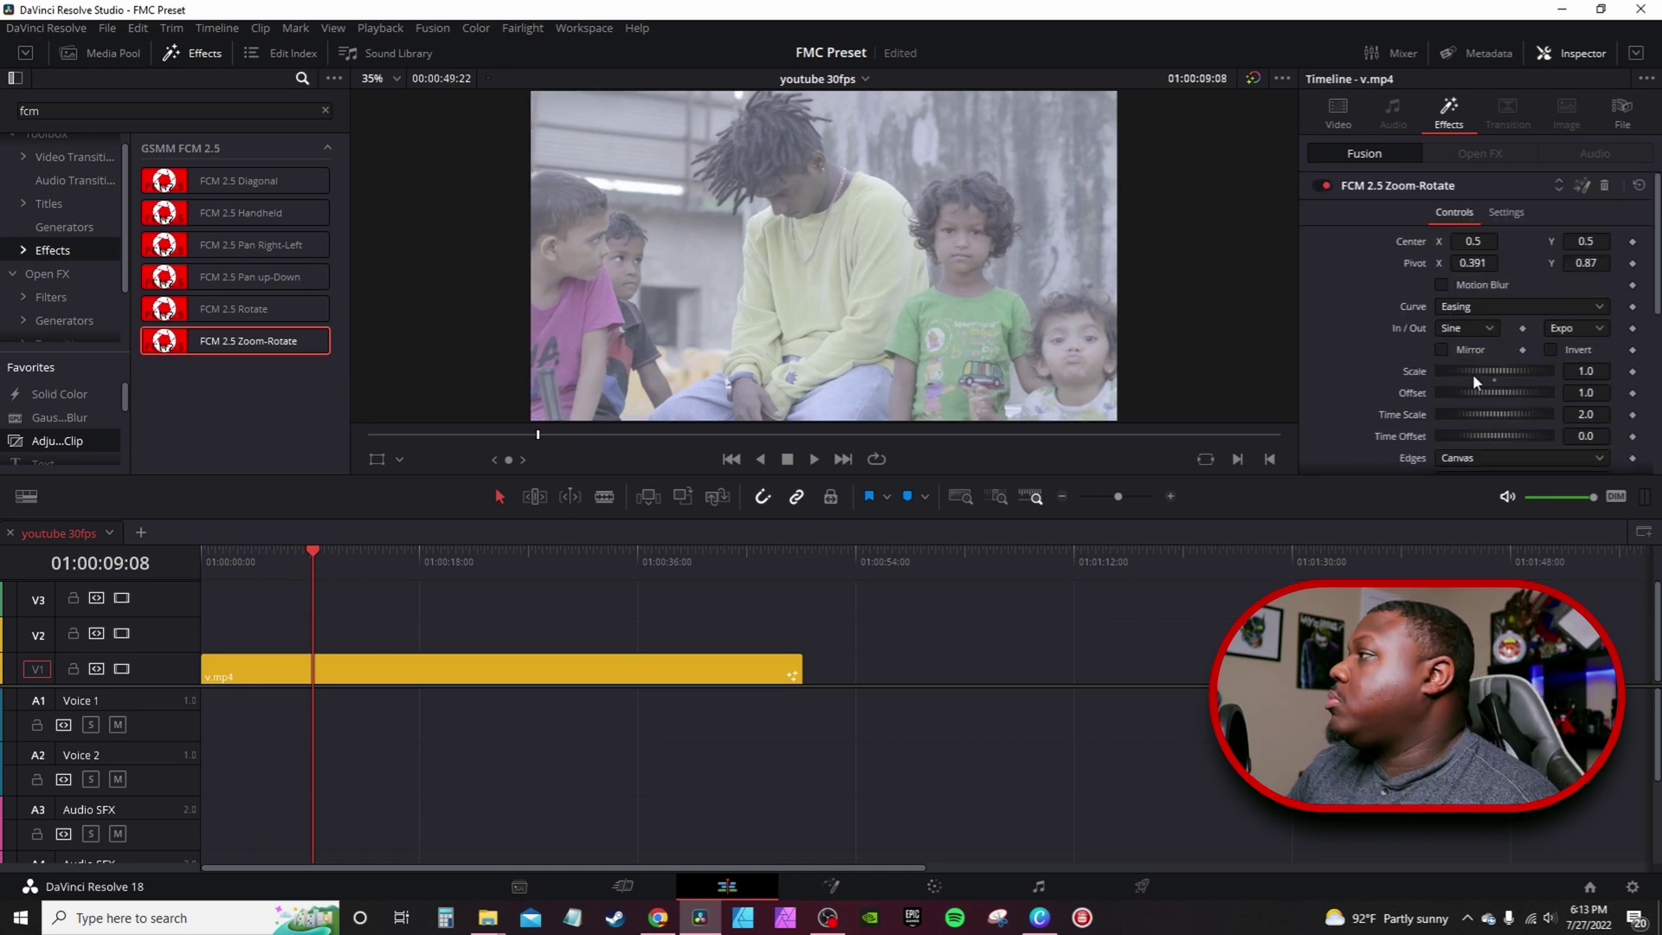
Step: Try a Scale of 5.0, scrub further into the clip, then undo the Zoom-Rotate effect
{"action": "scroll", "coordinate": [1457, 382], "scroll_direction": "down", "scroll_amount": 2}
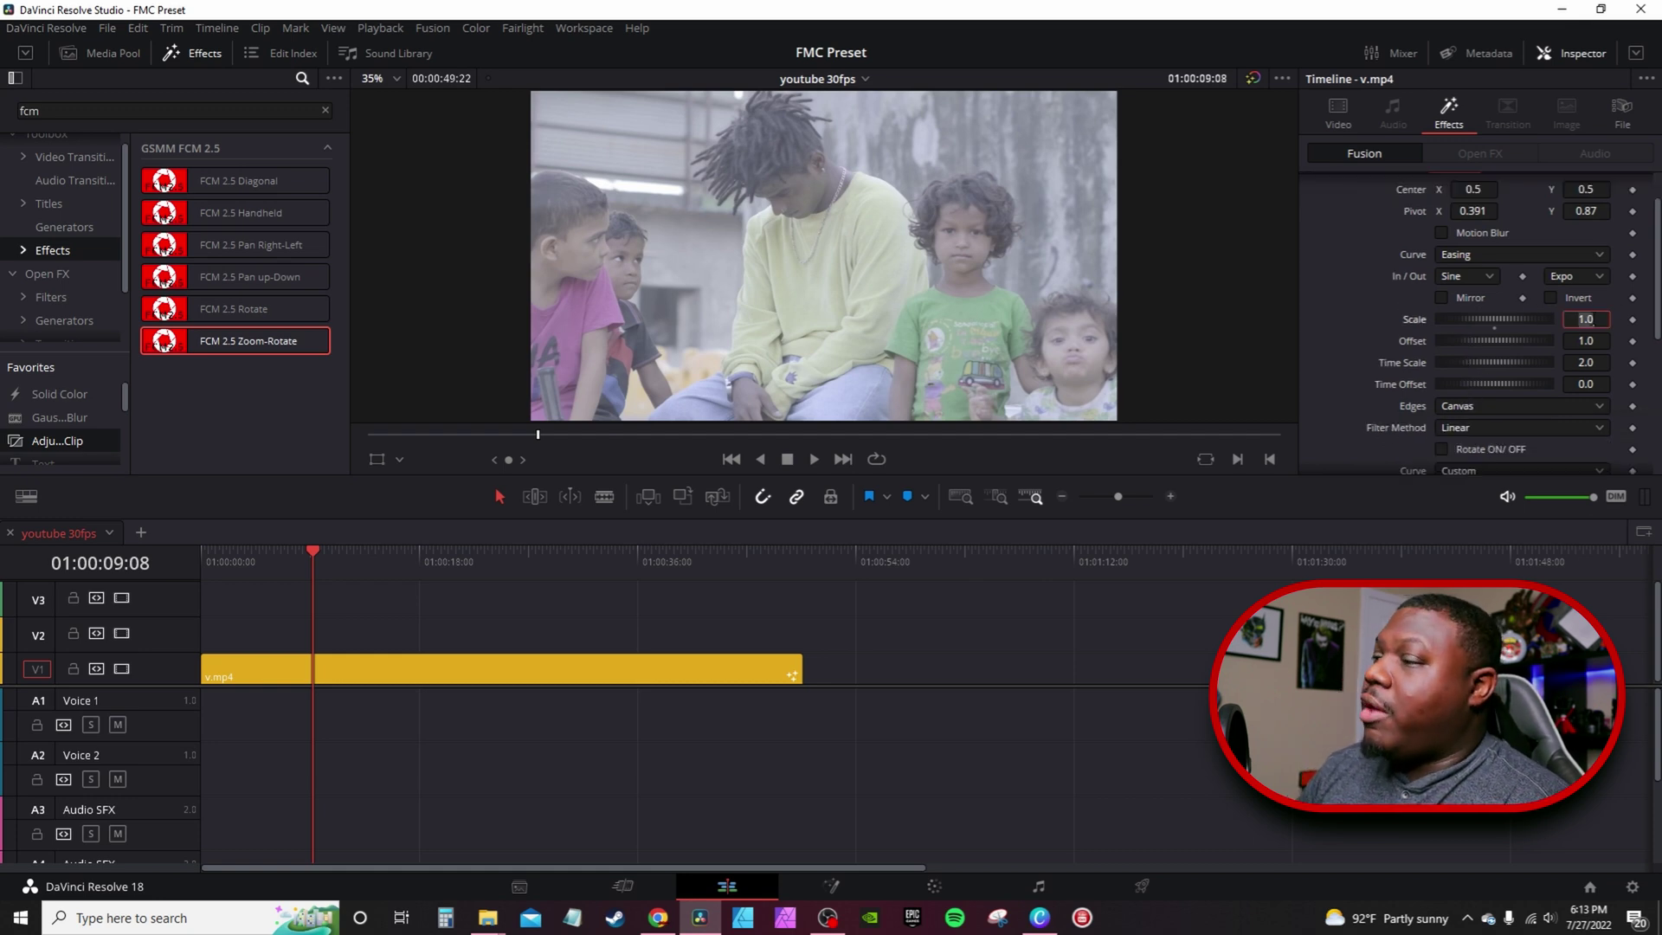
{"action": "type", "text": "5"}
{"action": "key", "text": "Tab"}
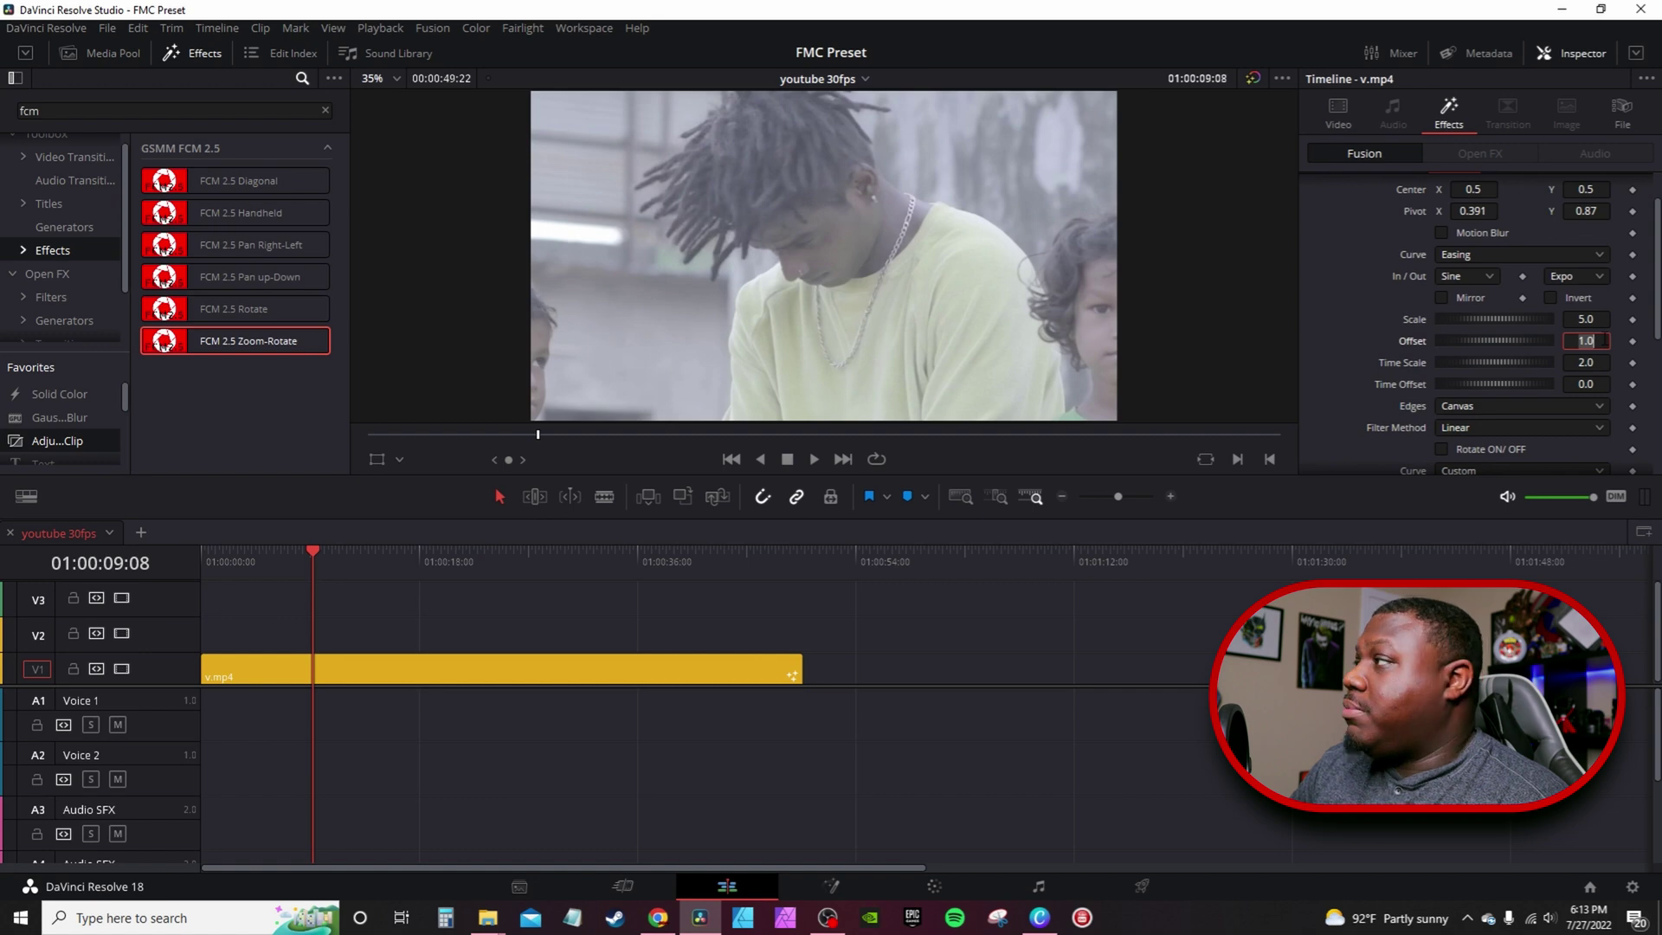
{"action": "left_click_drag", "start_coordinate": [317, 554], "coordinate": [338, 554]}
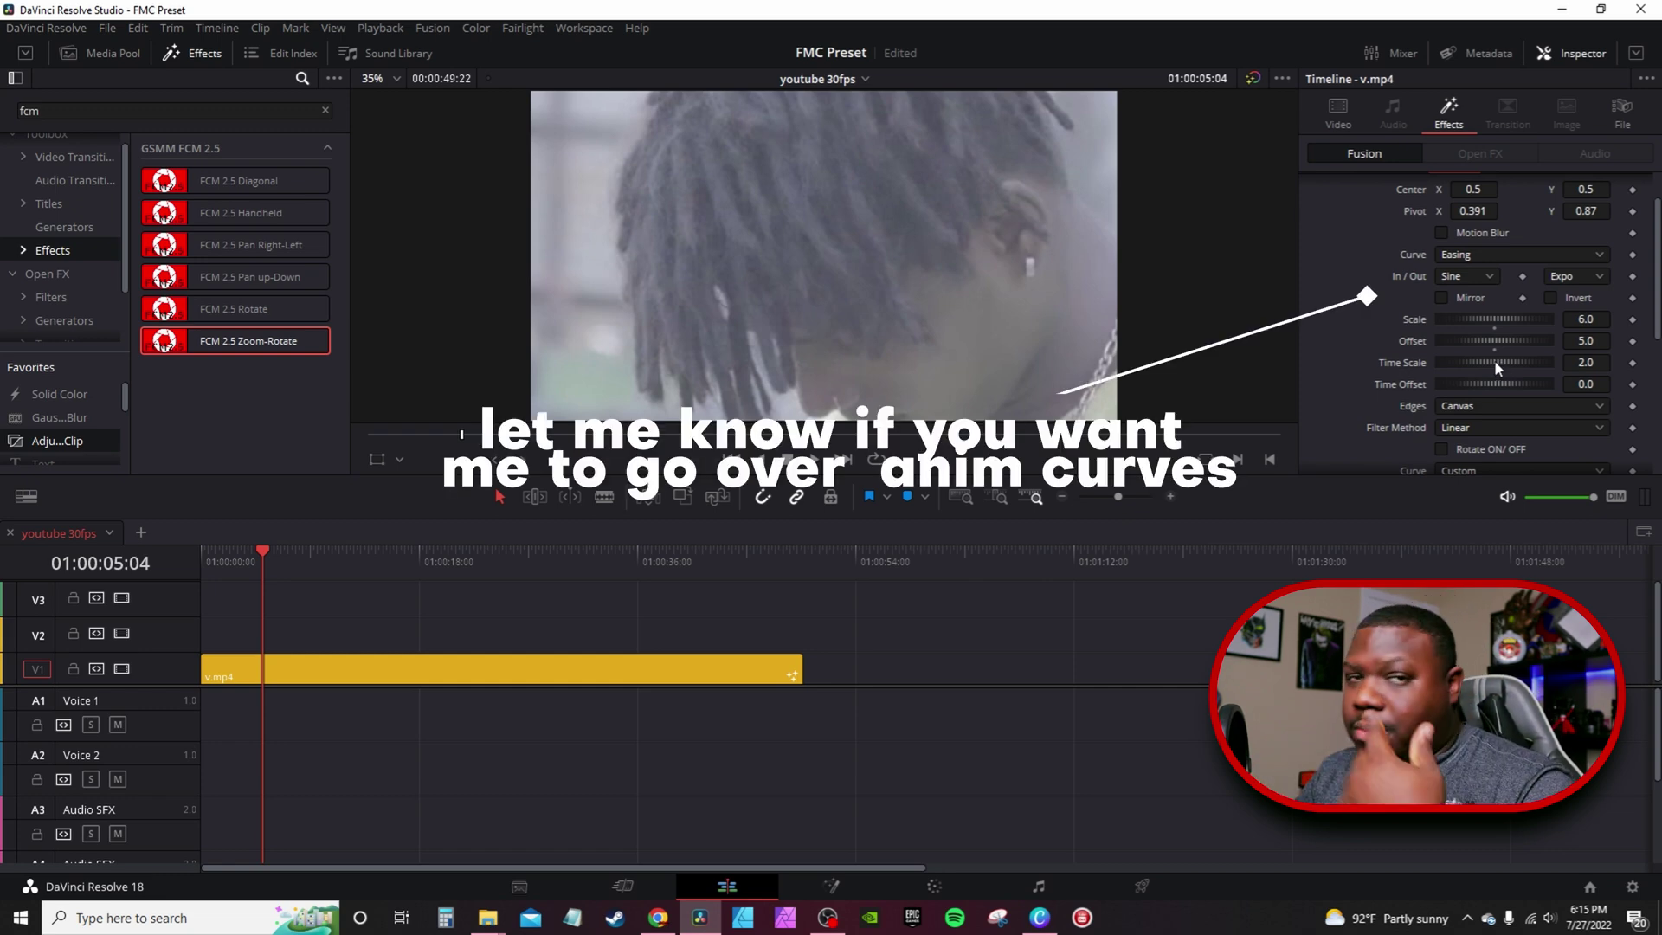
{"action": "key", "text": "ctrl+z"}
Step: Apply FCM 2.5 Pan up-Down to v.mp4 and show its effect settings
{"action": "left_click", "coordinate": [268, 662]}
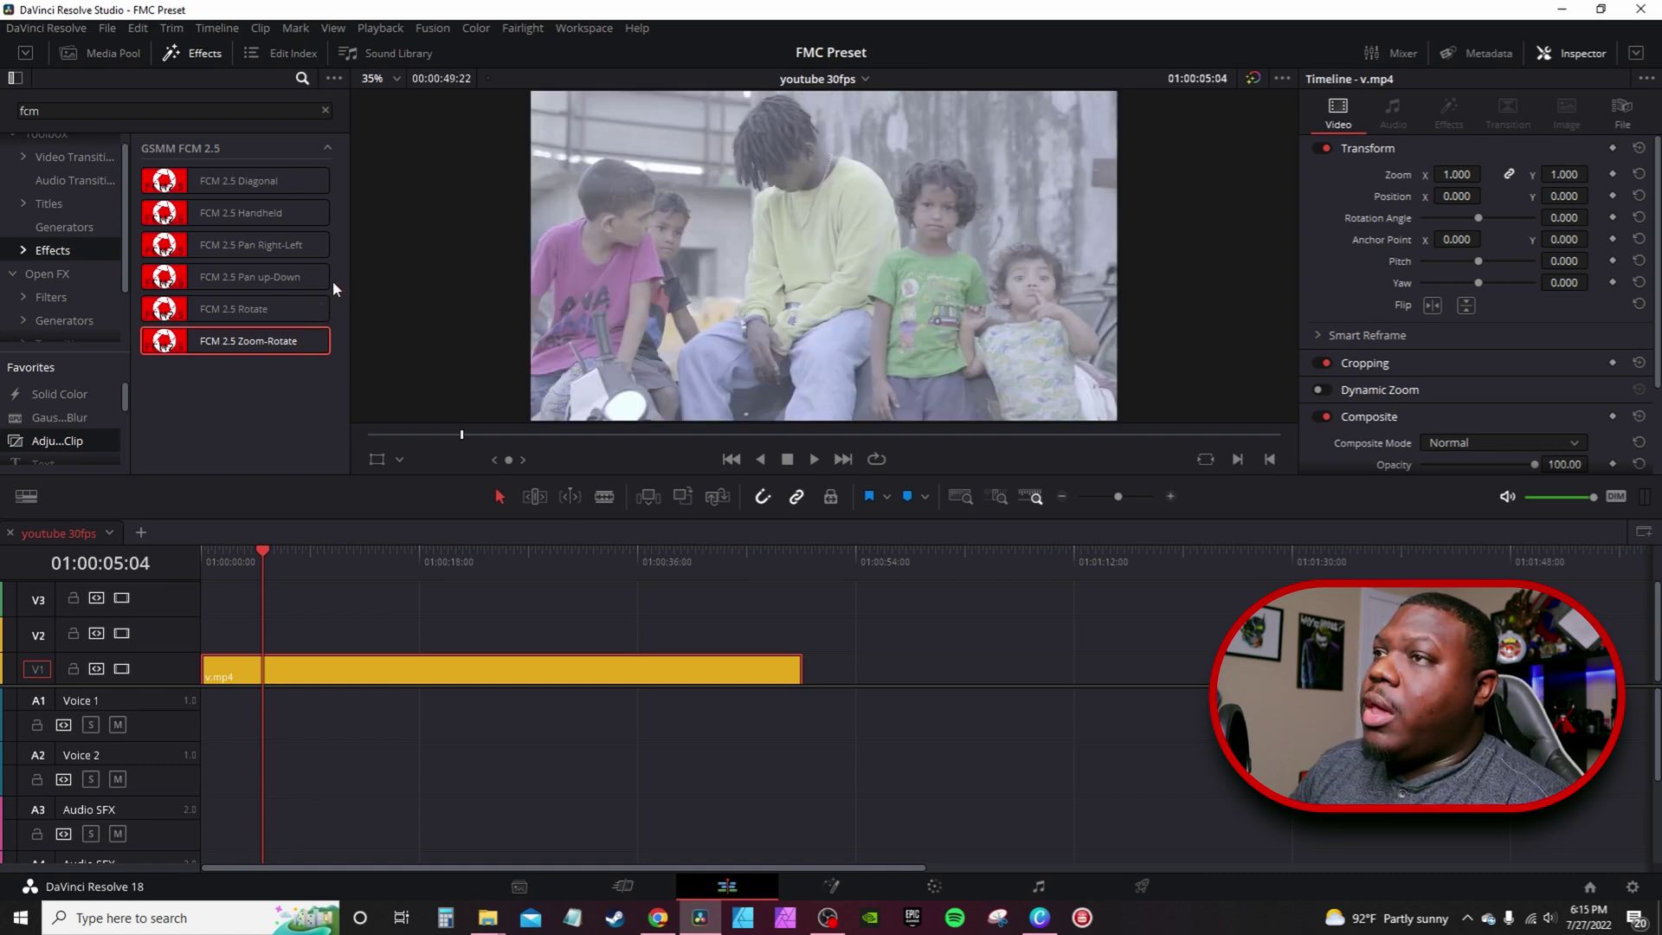
{"action": "left_click_drag", "start_coordinate": [327, 278], "coordinate": [363, 668]}
{"action": "left_click_drag", "start_coordinate": [485, 540], "coordinate": [221, 547]}
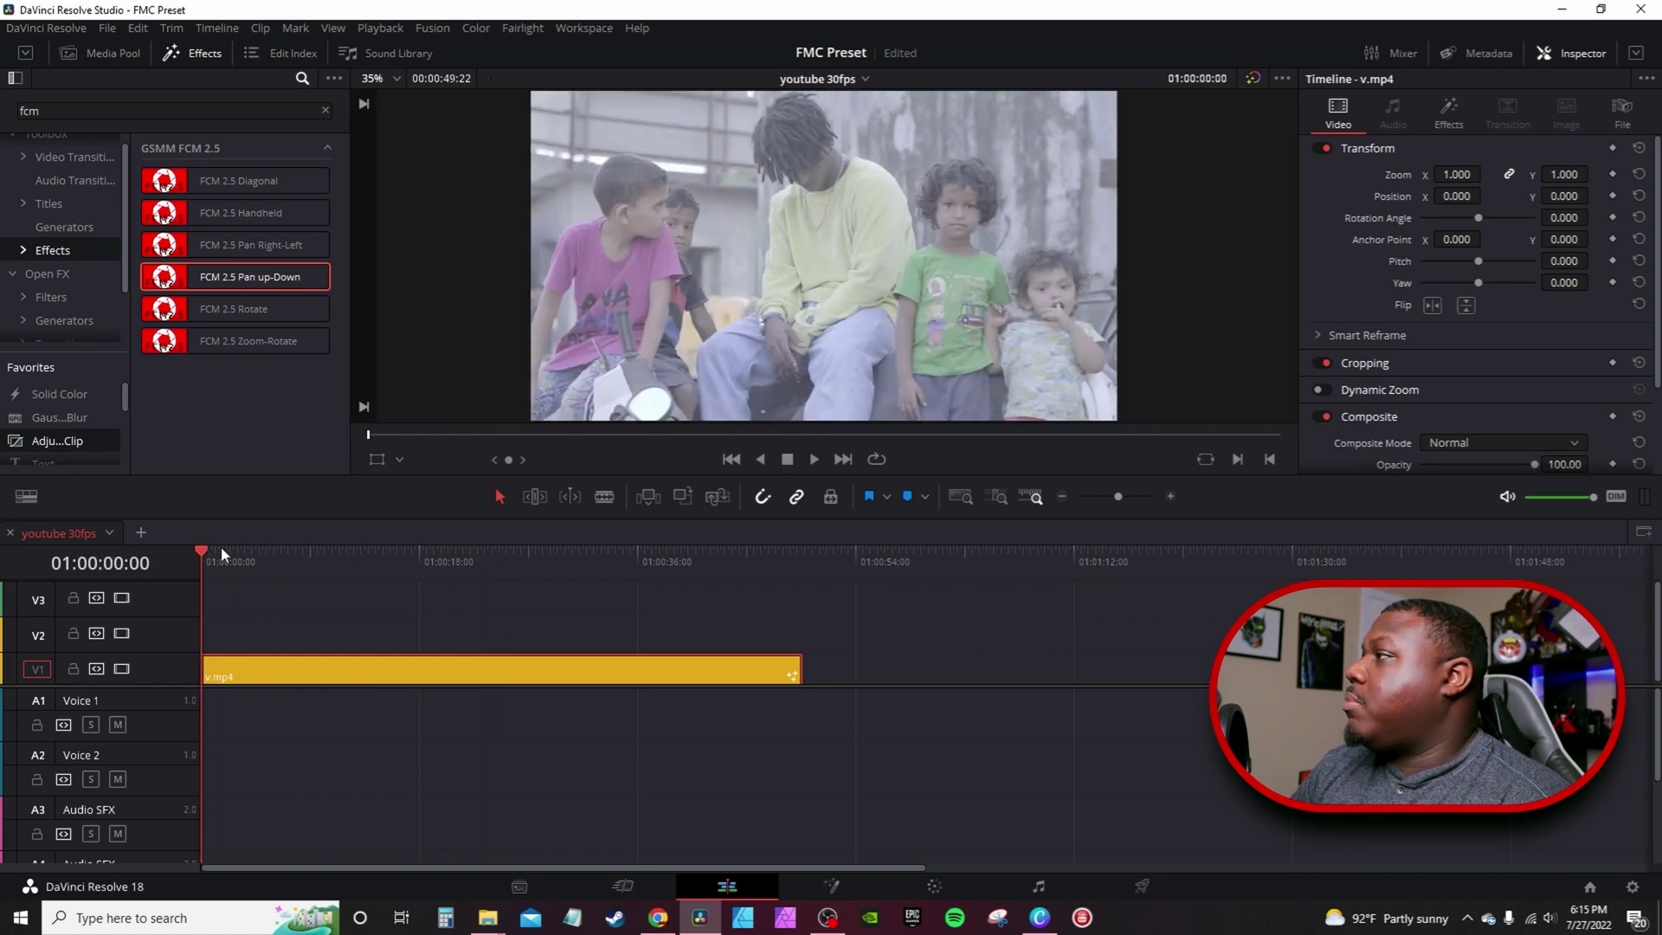
{"action": "left_click", "coordinate": [1445, 117]}
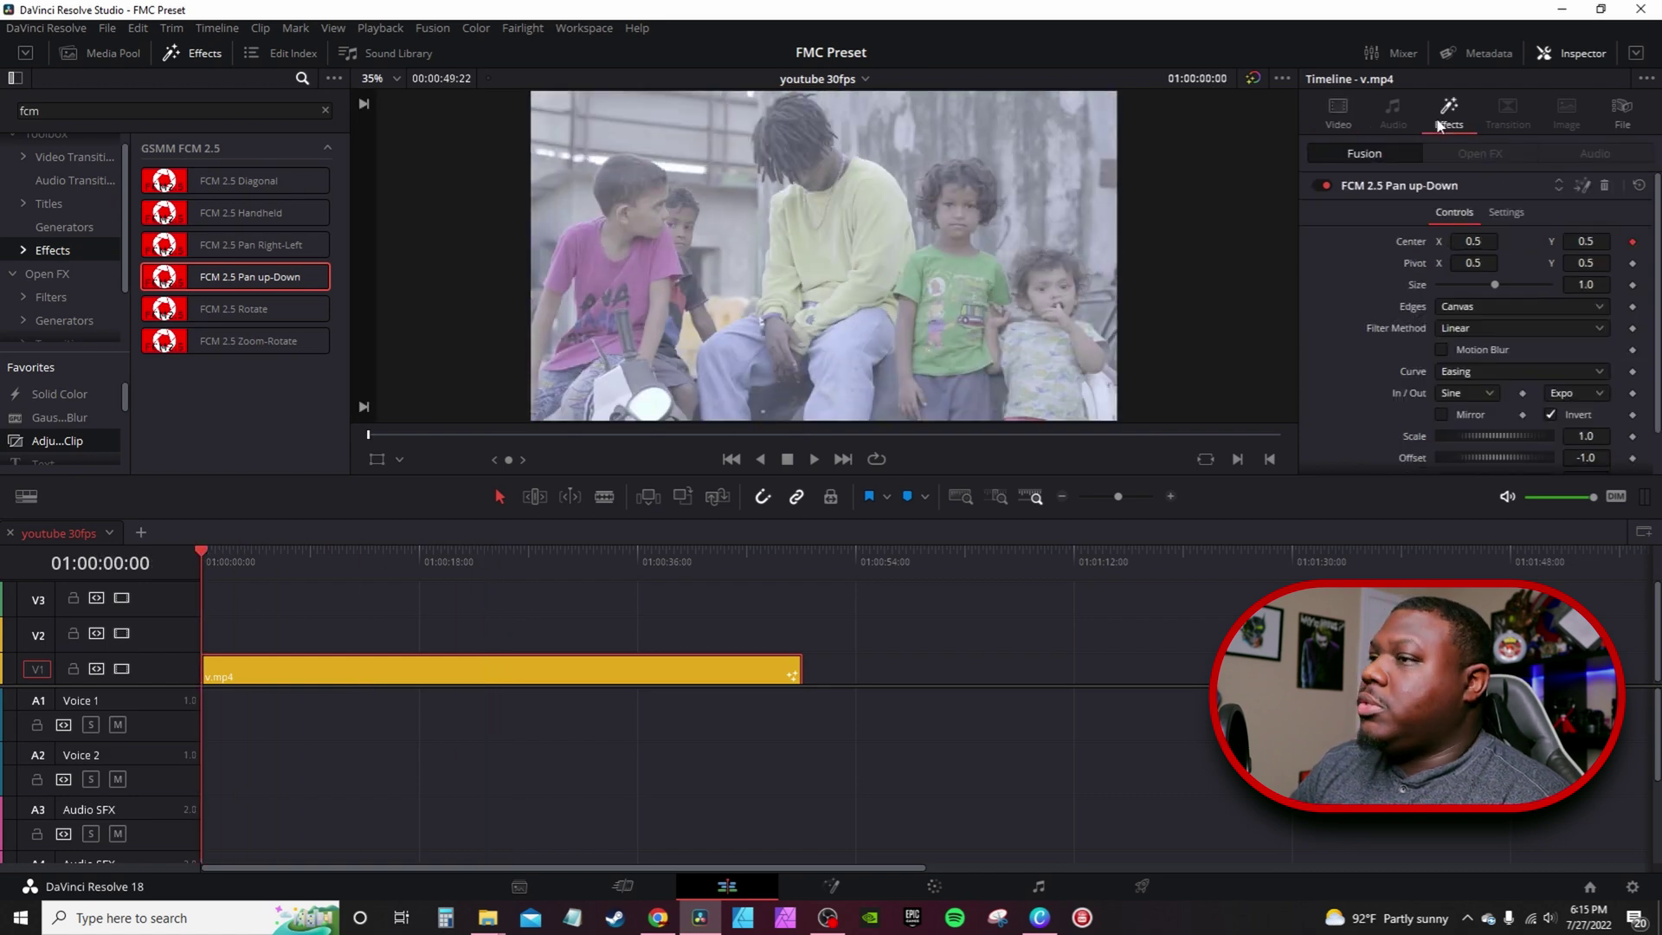
Step: Turn Invert off, preview the pan, then turn Invert back on
{"action": "scroll", "coordinate": [1545, 381], "scroll_direction": "down", "scroll_amount": 2}
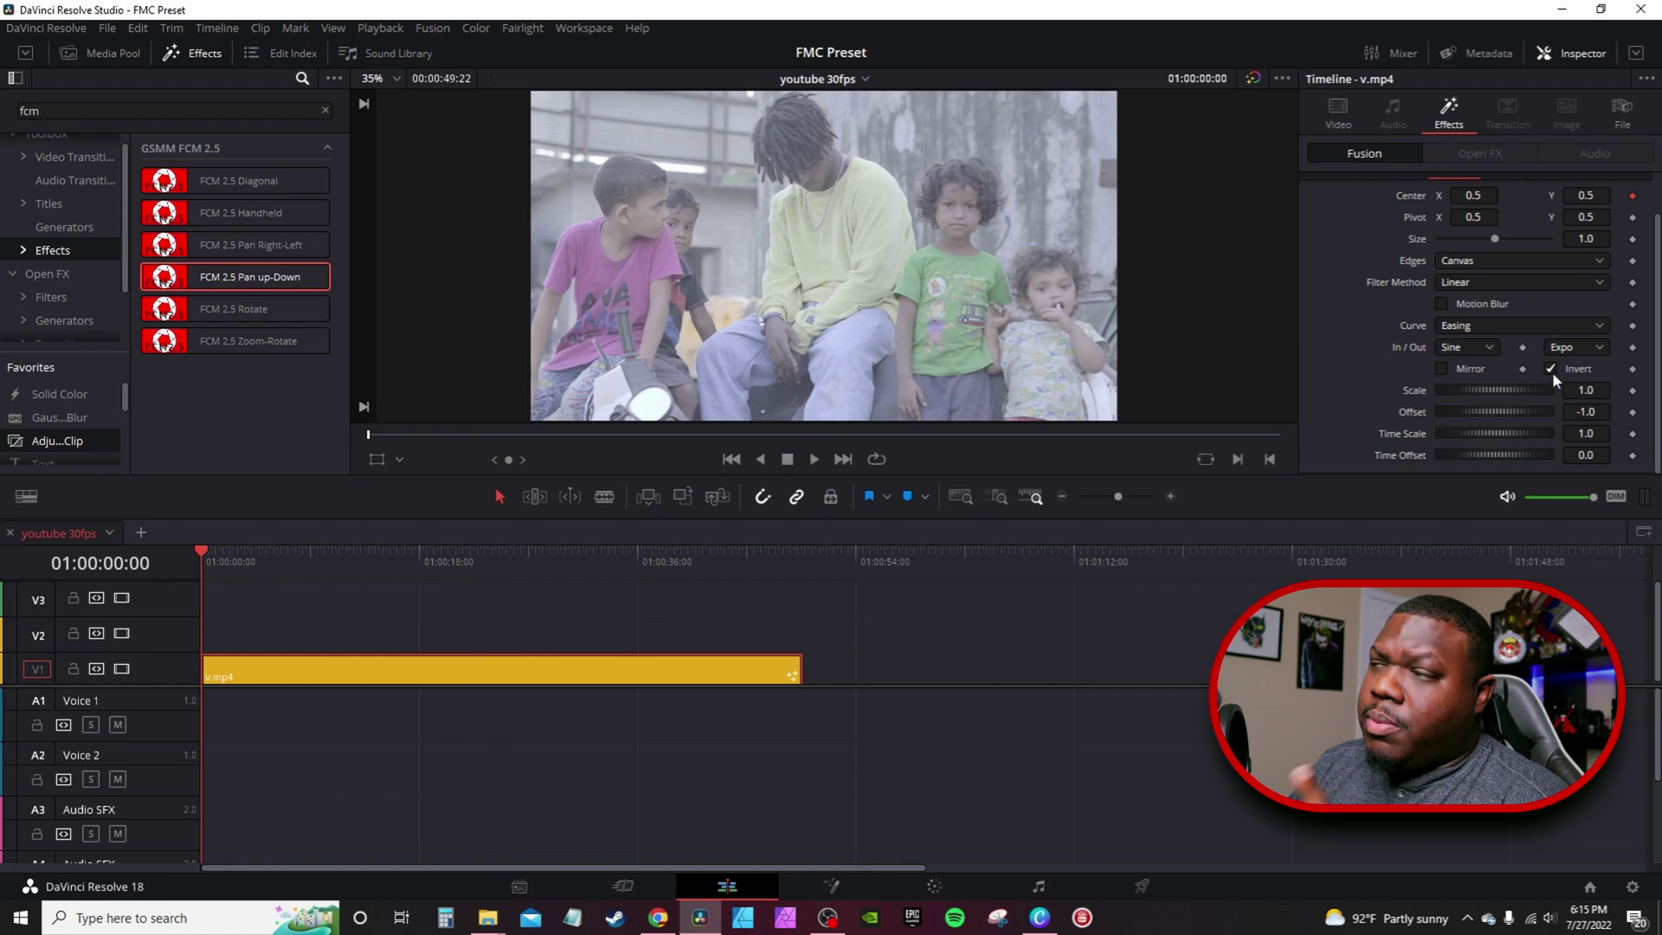
{"action": "left_click", "coordinate": [1550, 369]}
{"action": "key", "text": "space"}
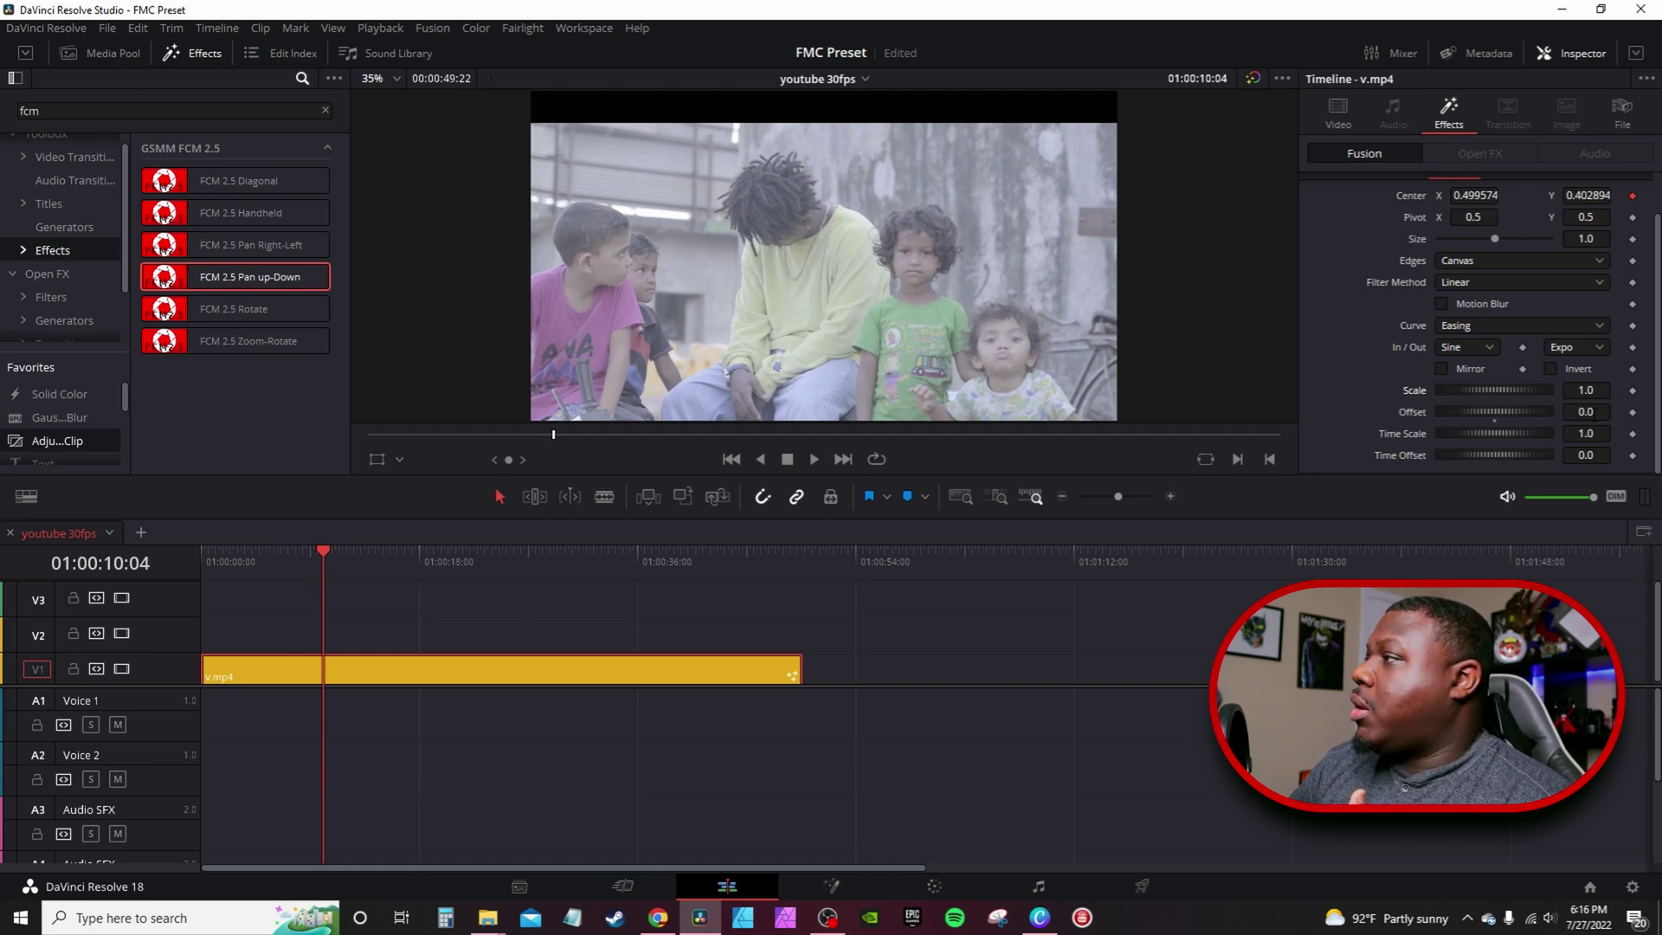
{"action": "left_click", "coordinate": [1550, 368]}
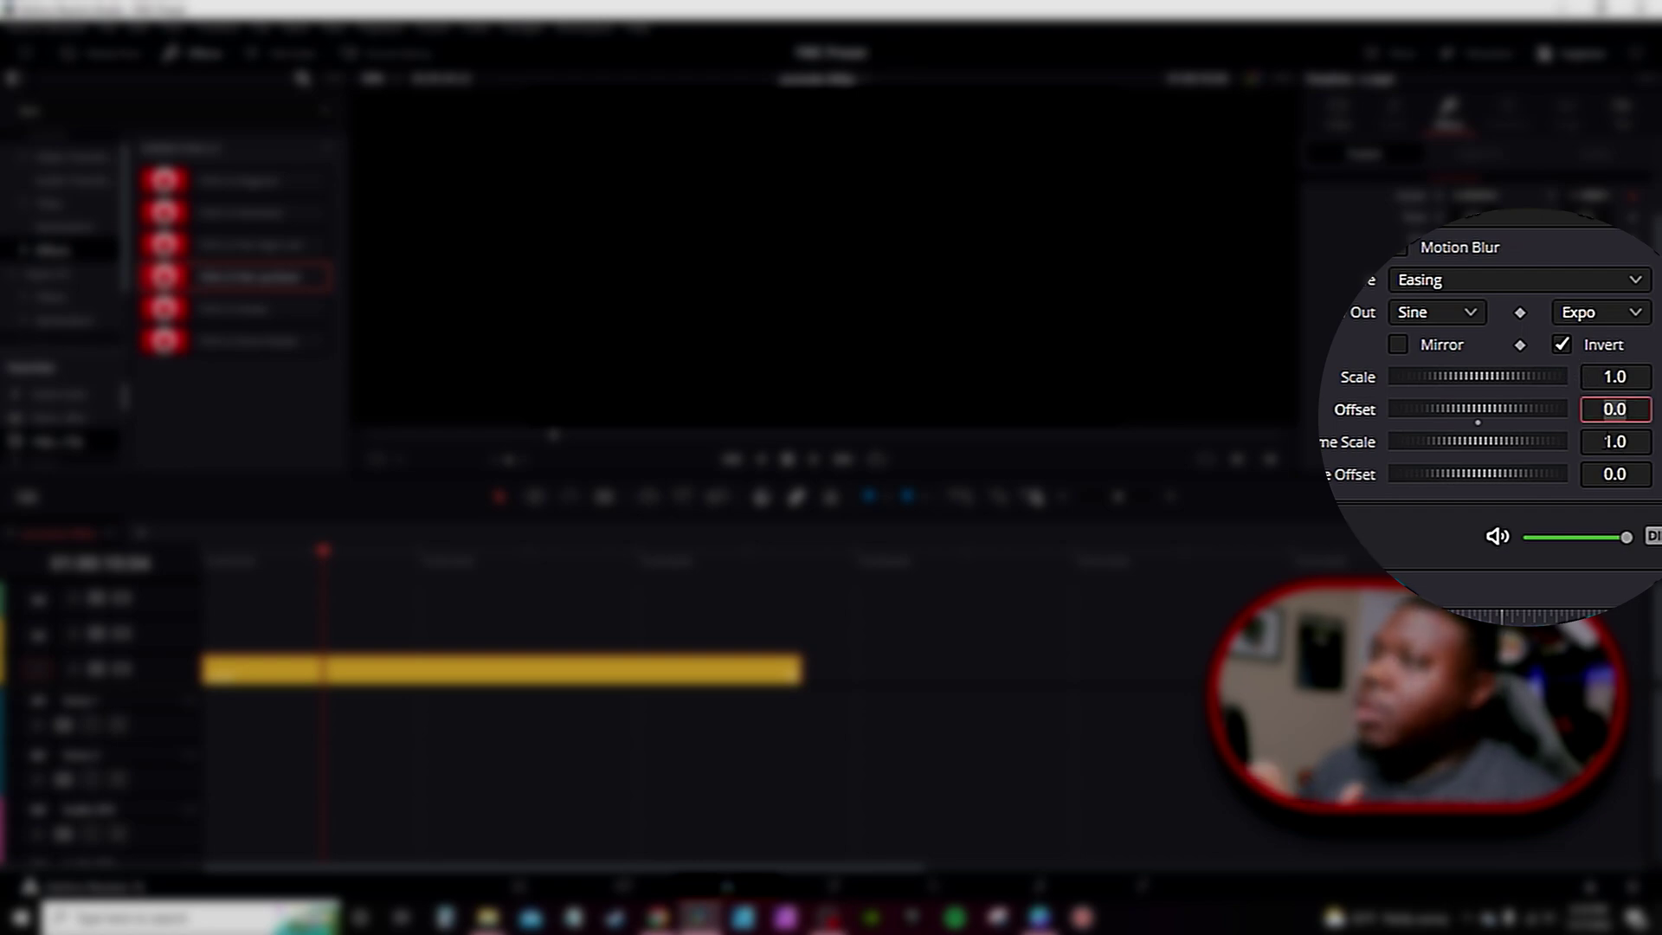
Step: Commit the Offset value, preview the FCM 2.5 Handheld shake, and check its settings
{"action": "key", "text": "Tab"}
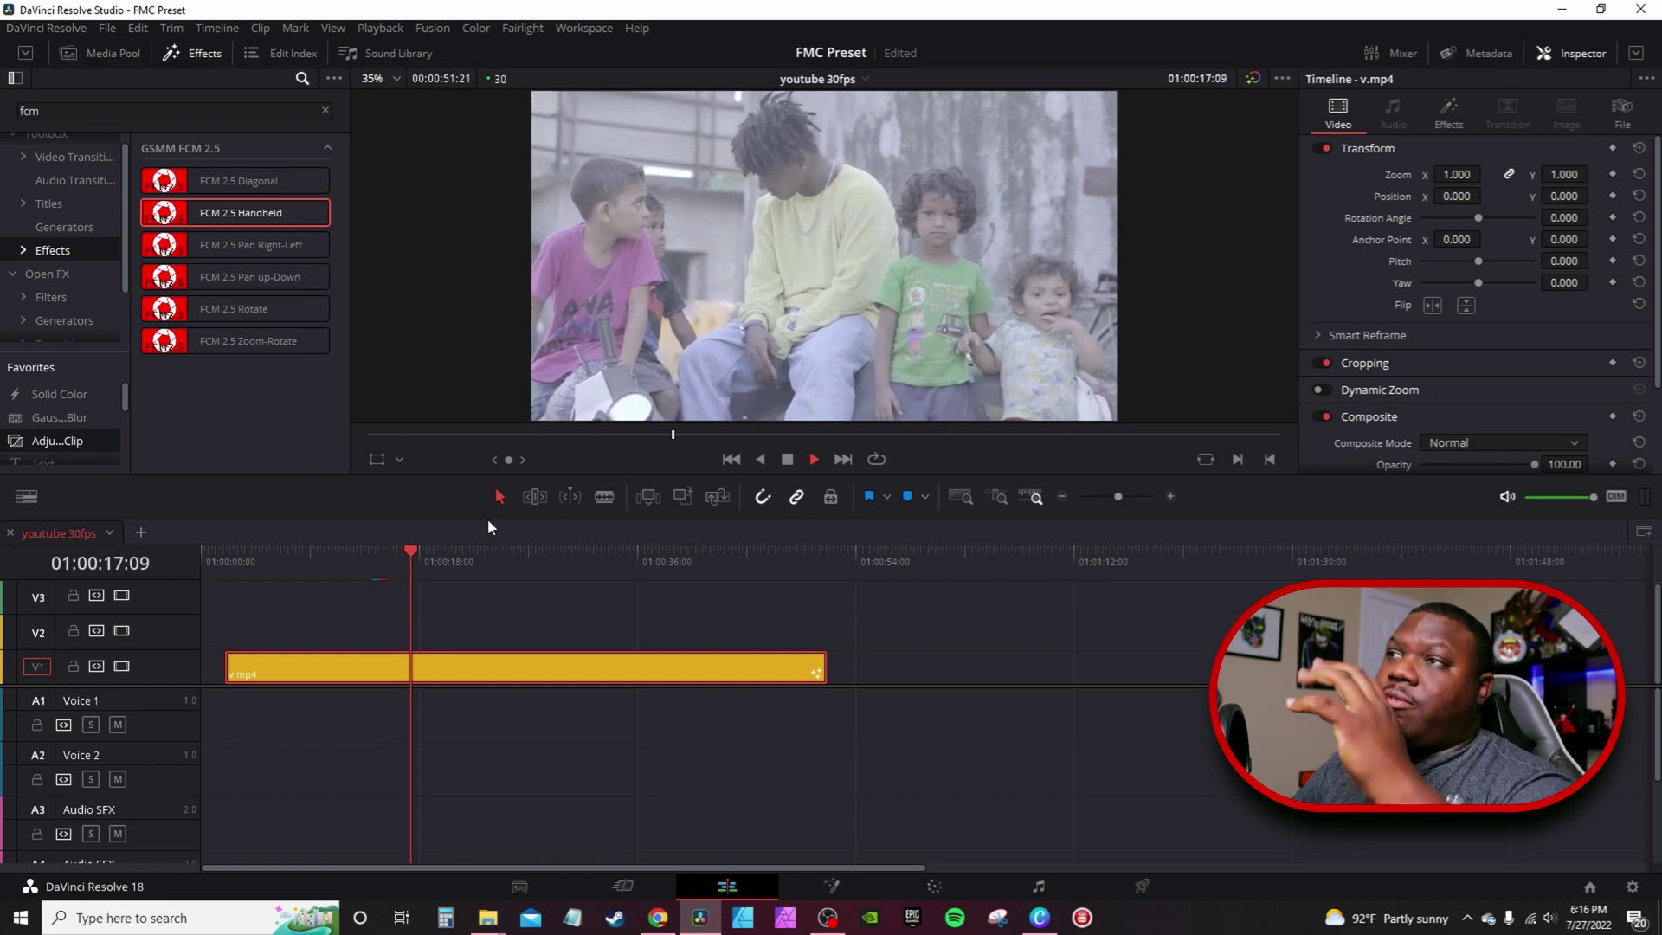
{"action": "left_click", "coordinate": [487, 558]}
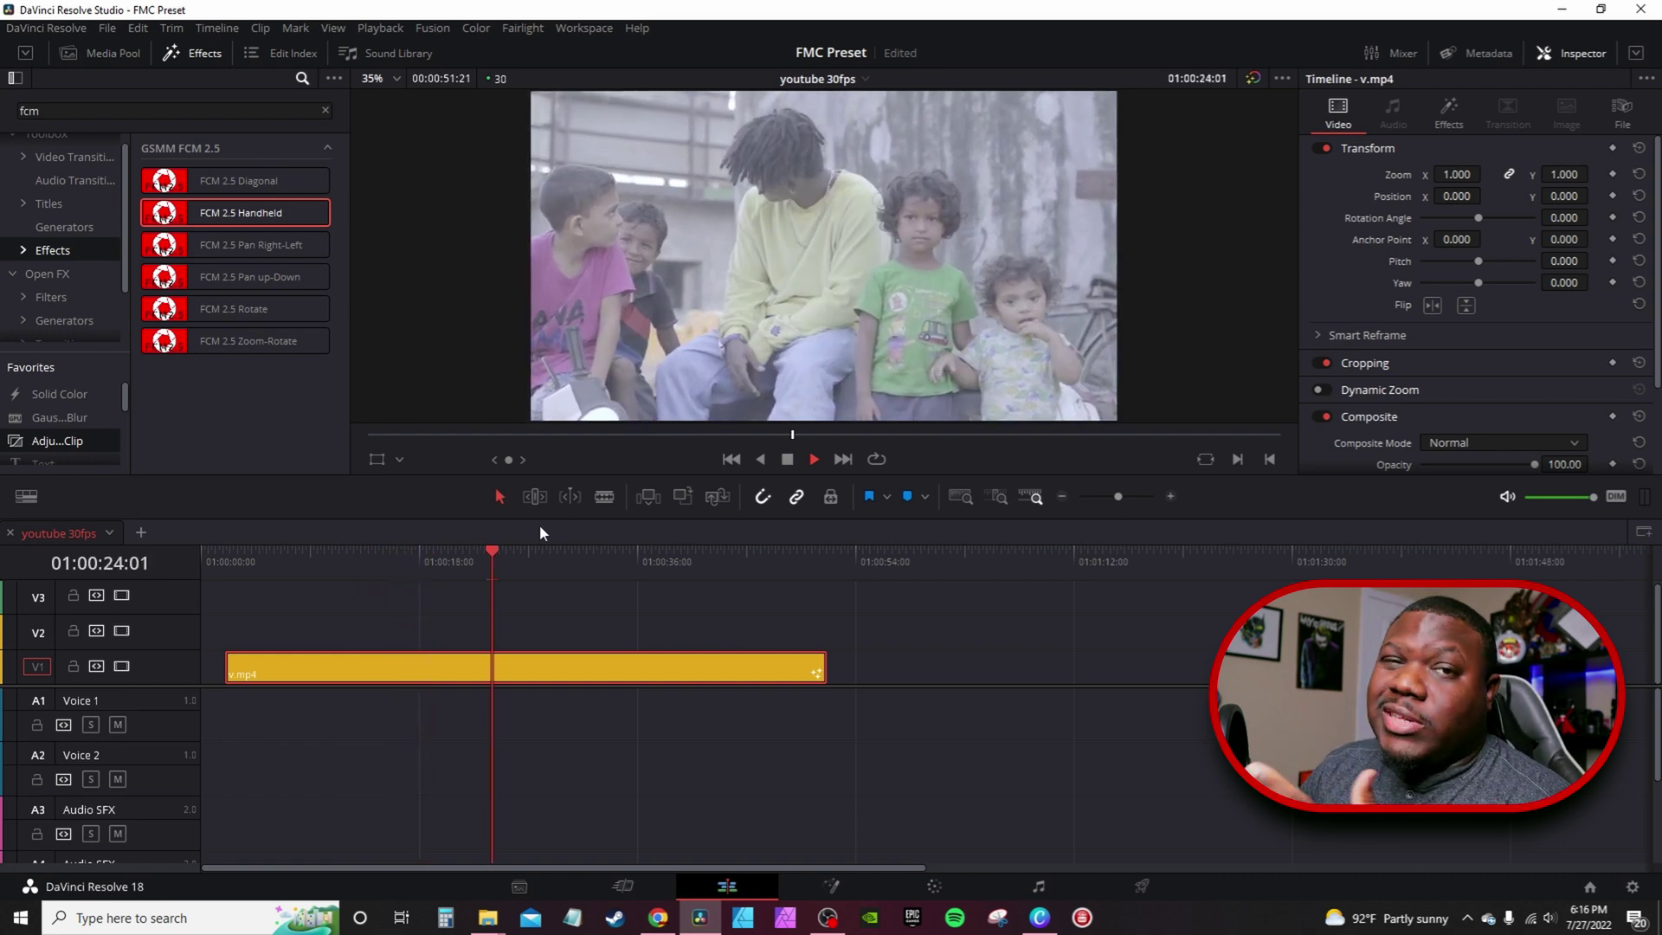
{"action": "left_click", "coordinate": [457, 558]}
{"action": "left_click", "coordinate": [509, 552]}
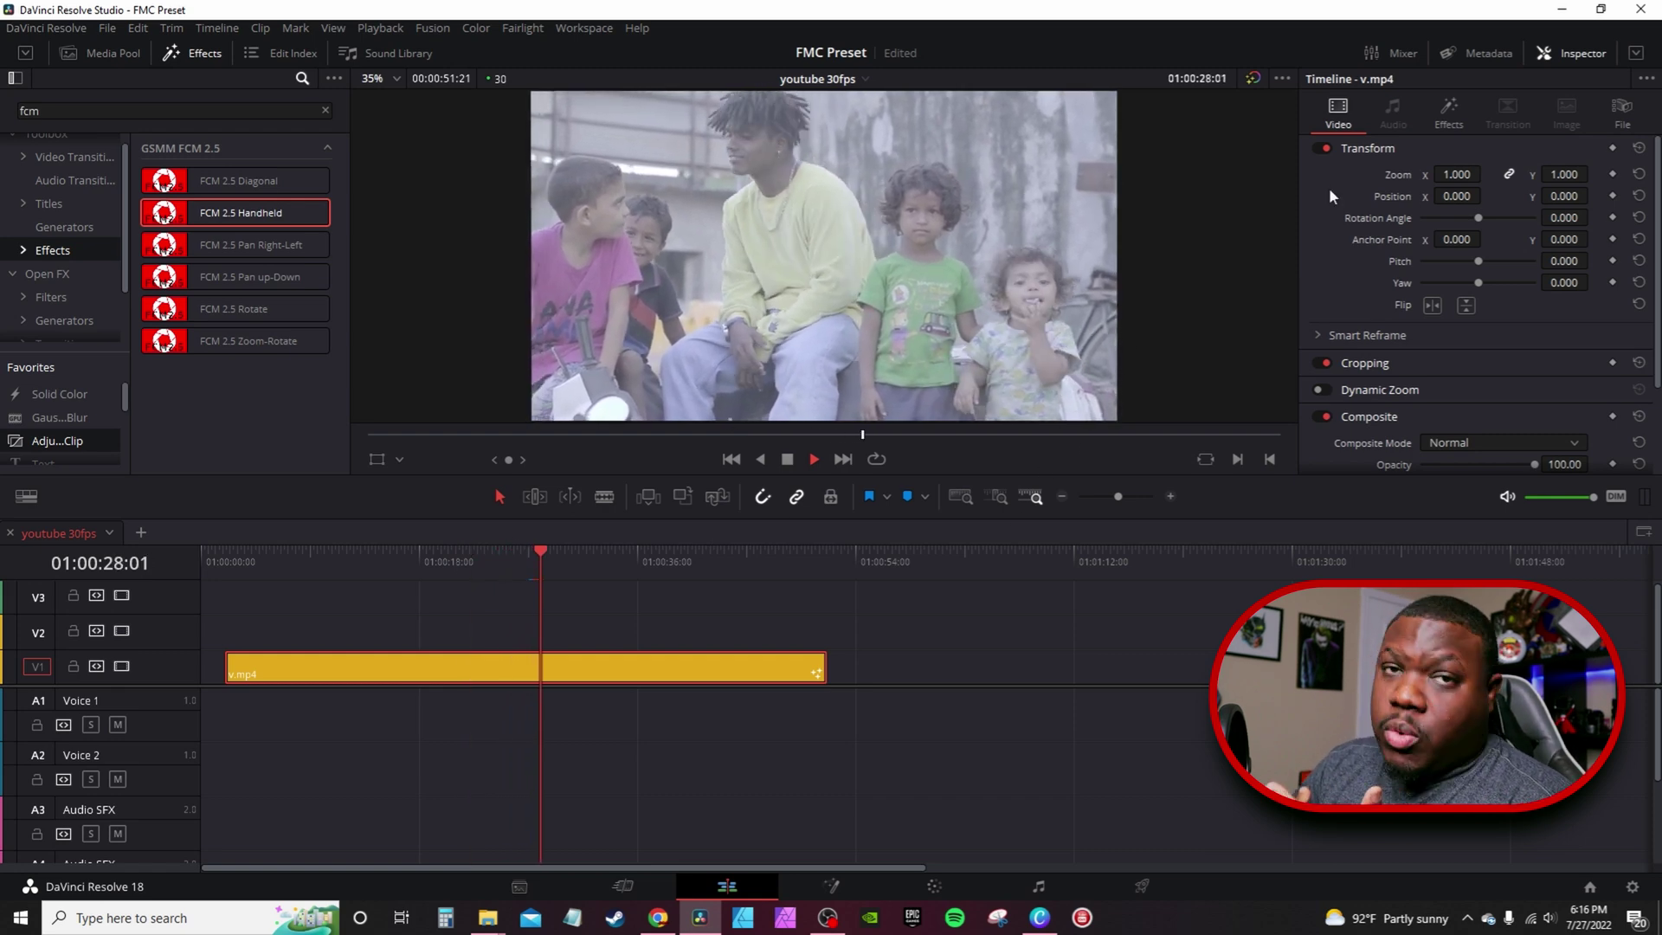
{"action": "left_click", "coordinate": [1457, 117]}
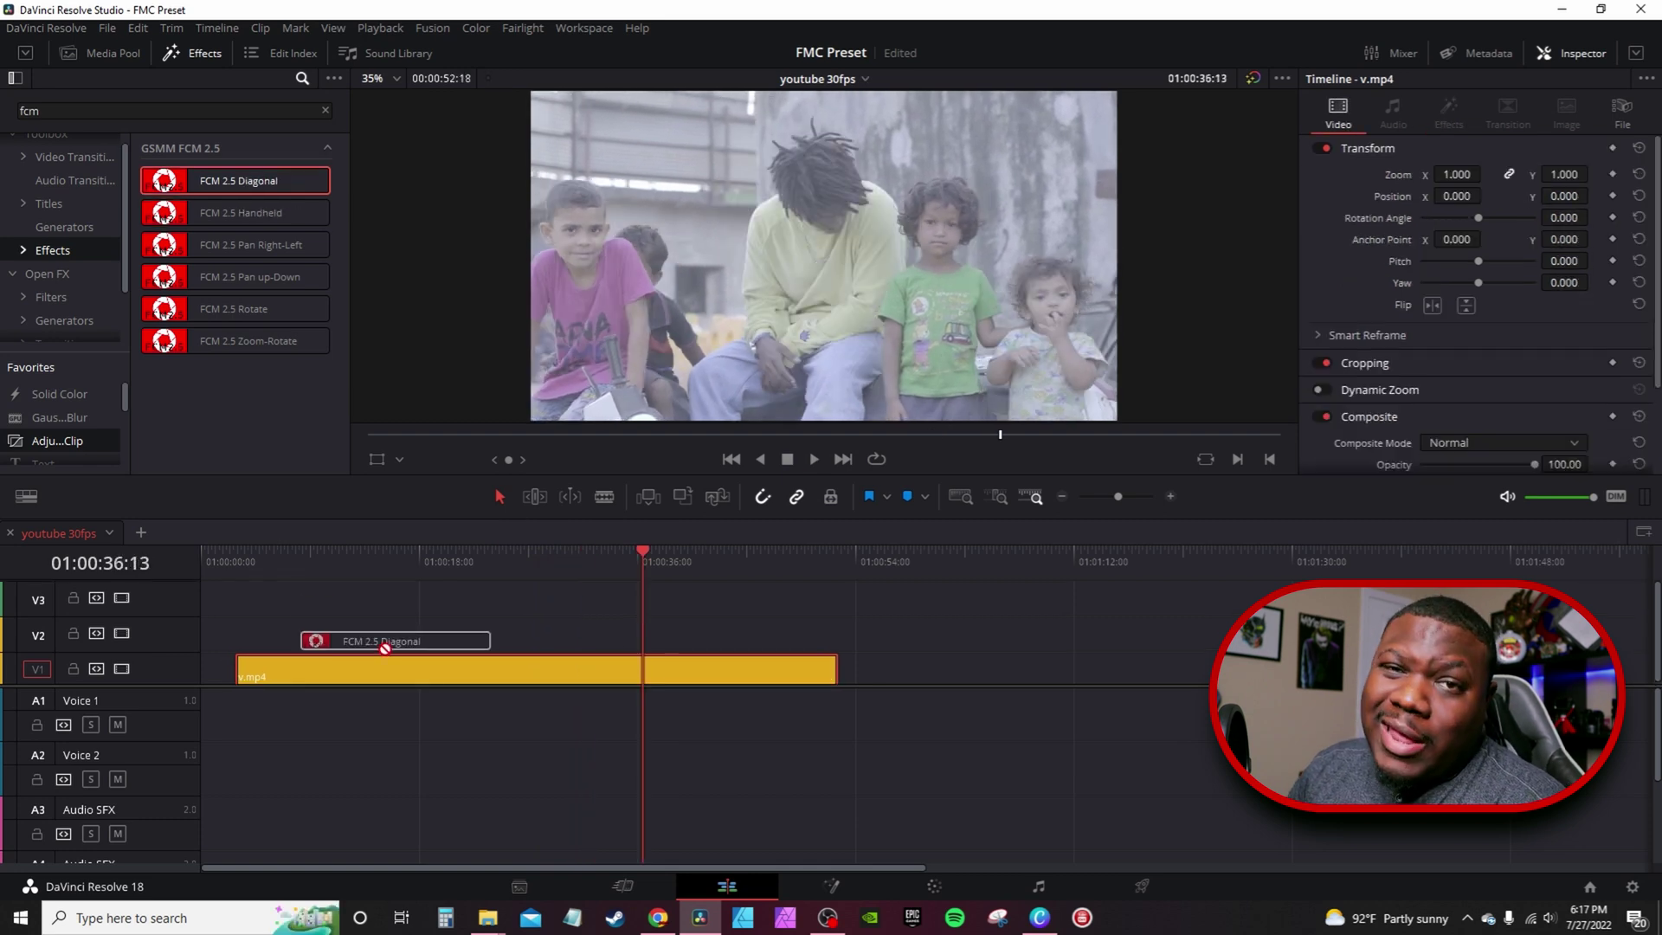
Step: Apply FCM 2.5 Diagonal to the clip, preview it from near the start, and show its settings
{"action": "left_click_drag", "start_coordinate": [347, 640], "coordinate": [377, 660]}
{"action": "left_click_drag", "start_coordinate": [300, 550], "coordinate": [241, 552]}
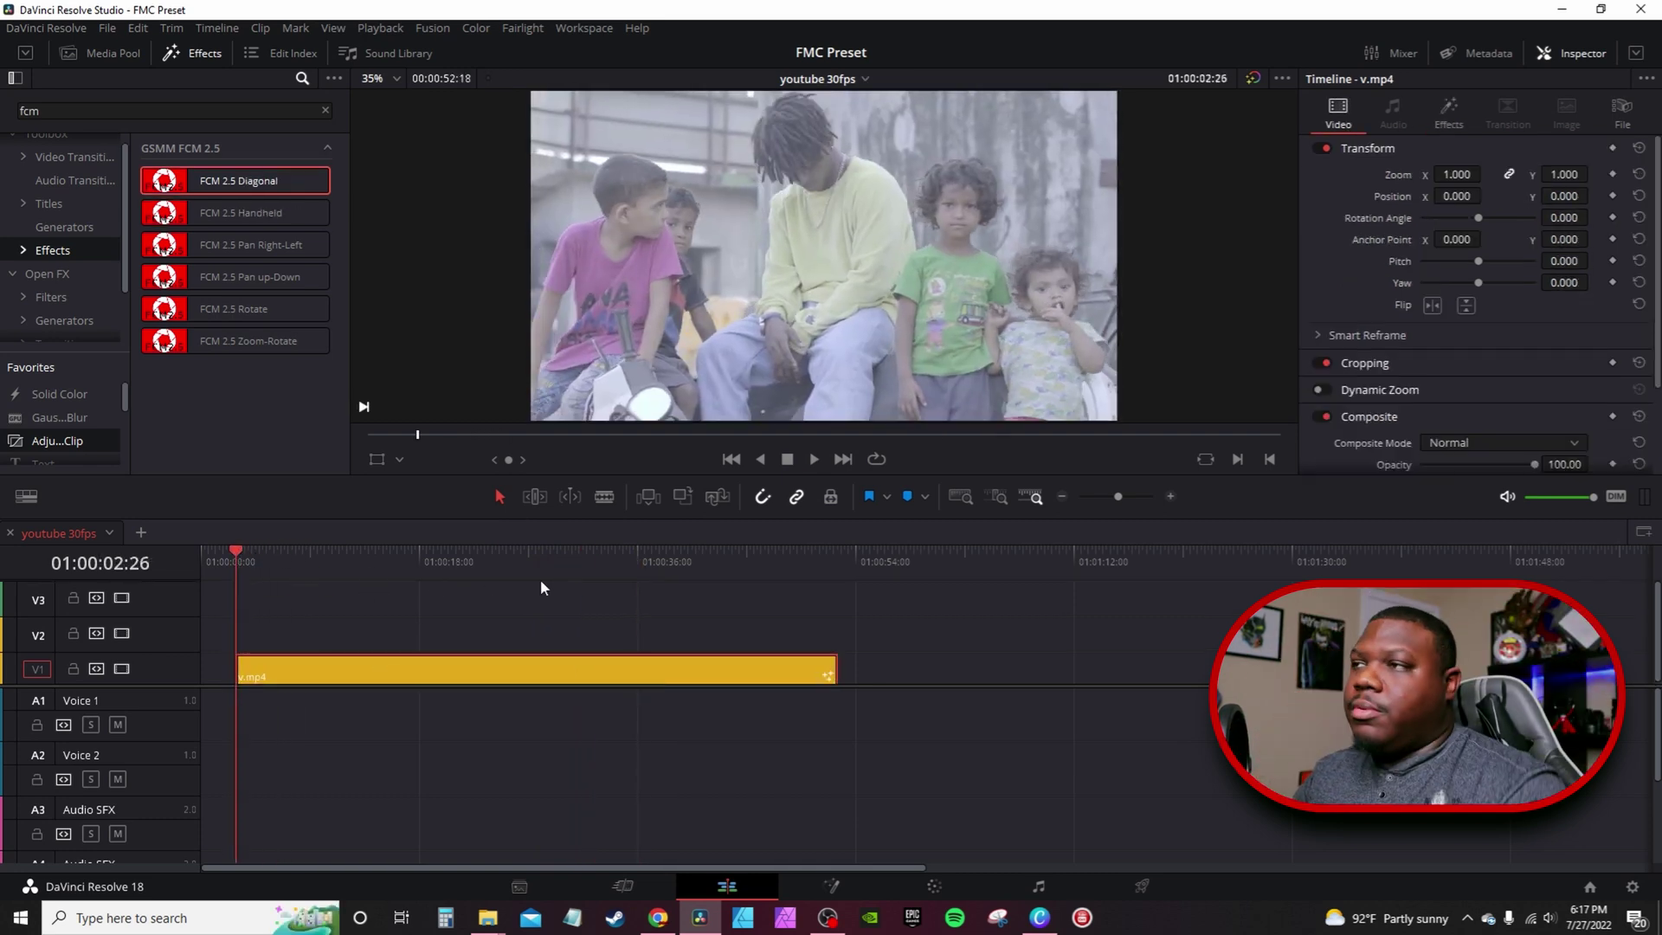
{"action": "key", "text": "space"}
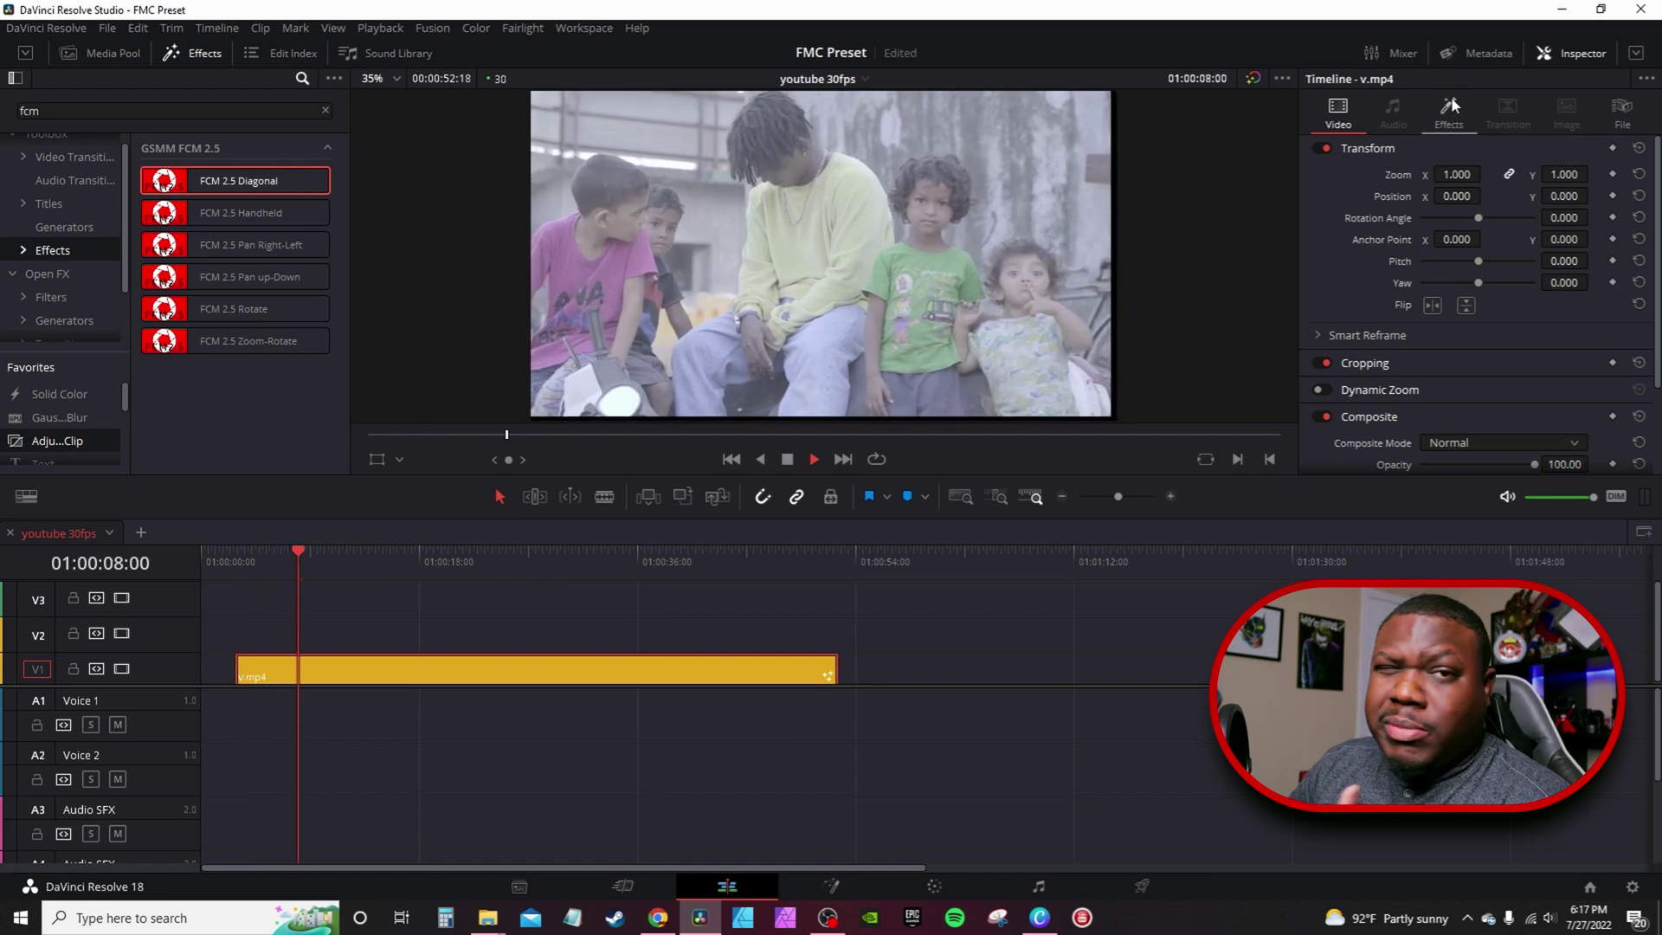
{"action": "left_click", "coordinate": [1449, 109]}
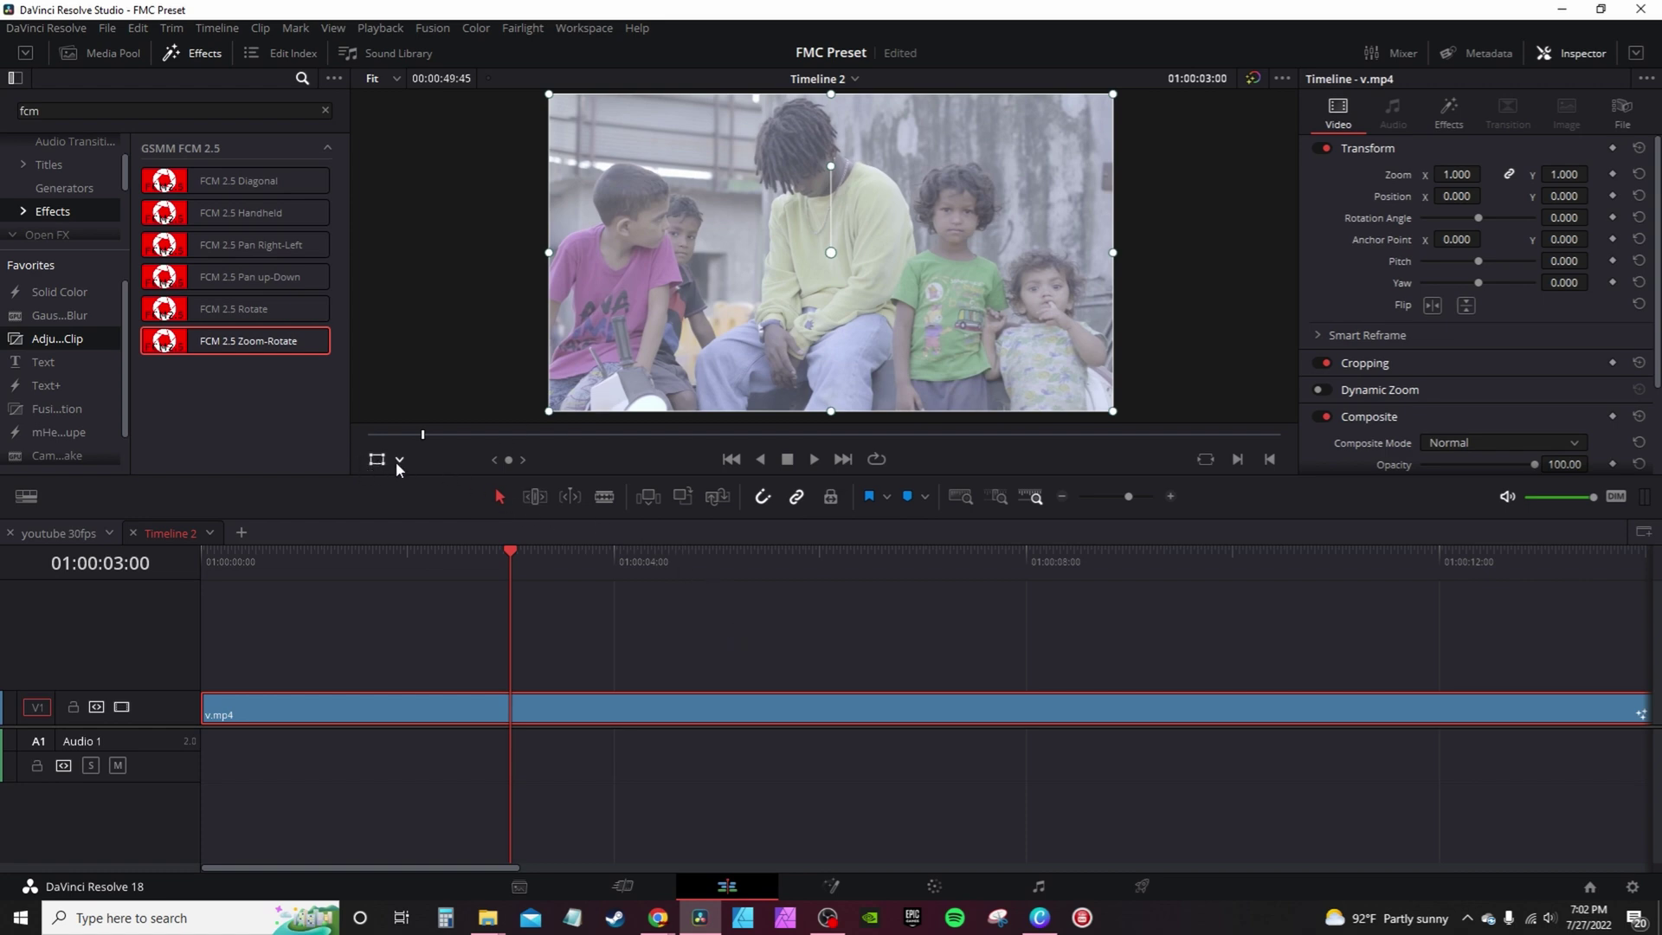
Step: Show the Fusion overlay, lower Zoom-Rotate Pivot X to about 0.054, and preview playback
{"action": "left_click", "coordinate": [398, 460]}
{"action": "left_click", "coordinate": [427, 574]}
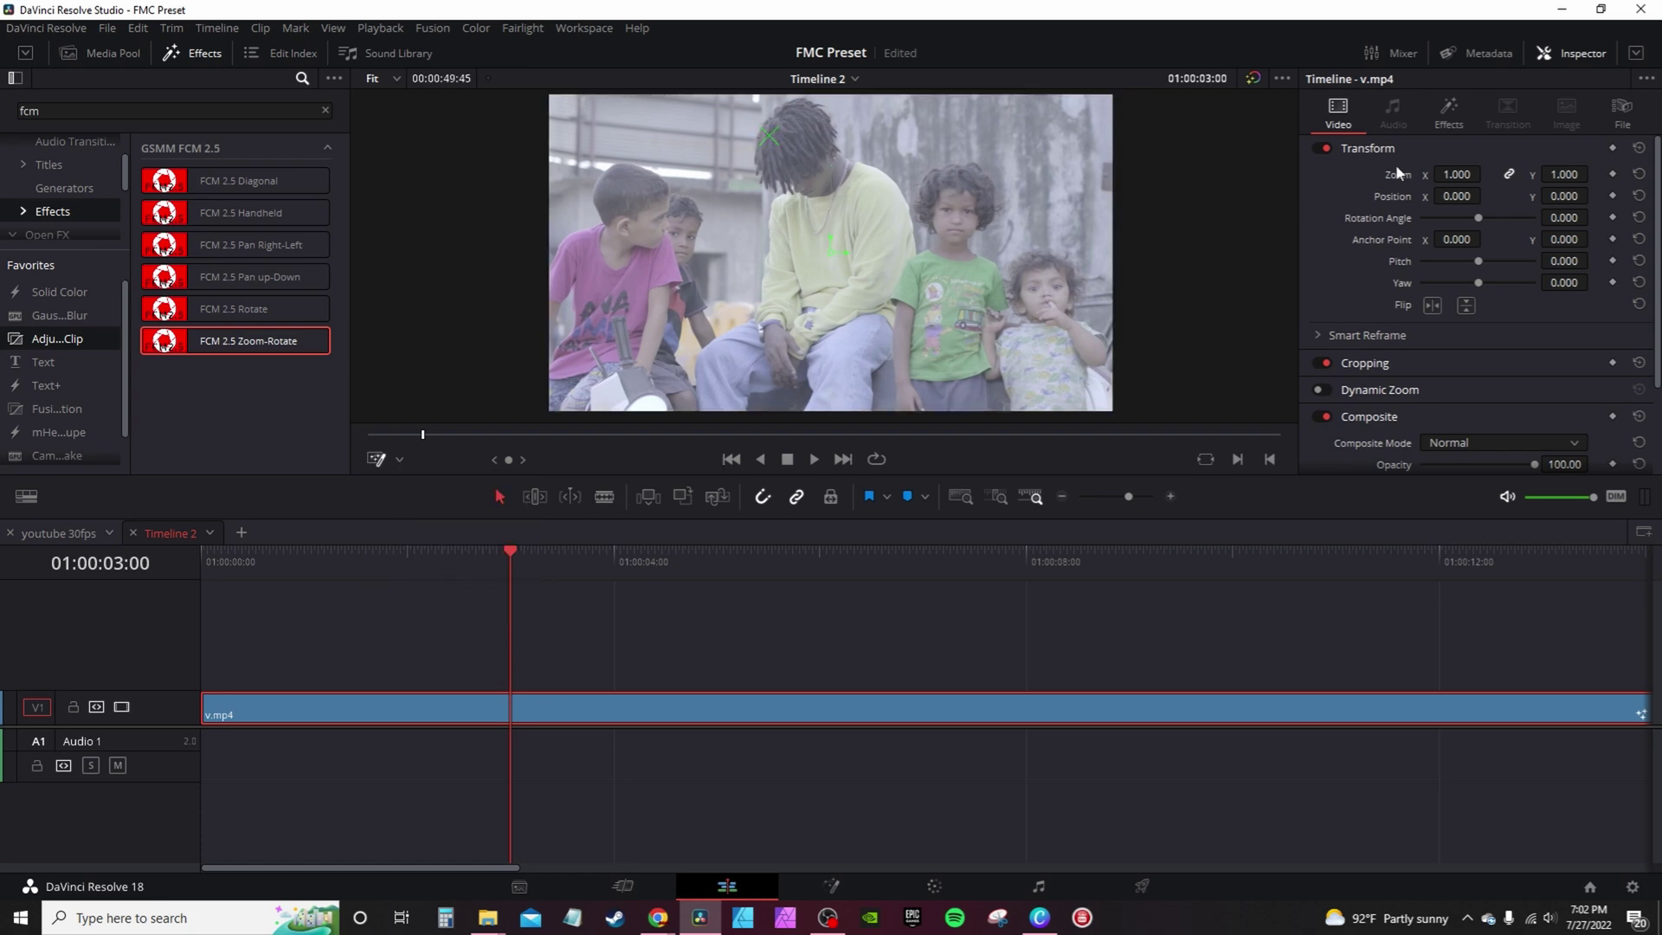
{"action": "left_click", "coordinate": [1448, 111]}
{"action": "left_click_drag", "start_coordinate": [1471, 263], "coordinate": [1441, 262]}
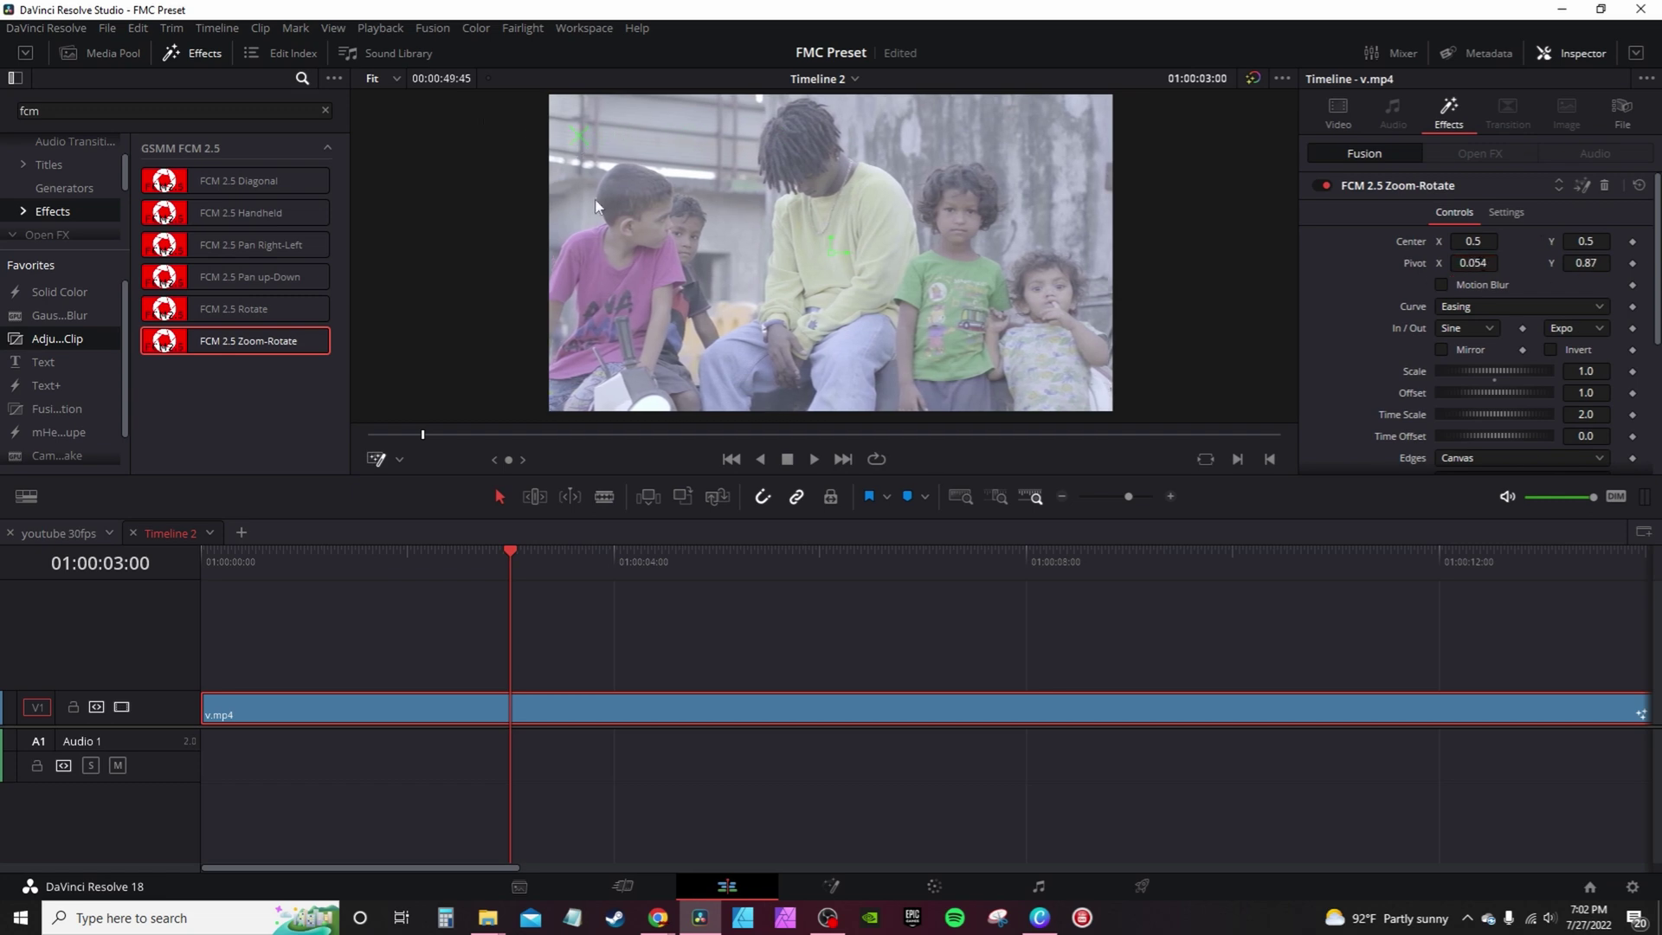
{"action": "key", "text": "space"}
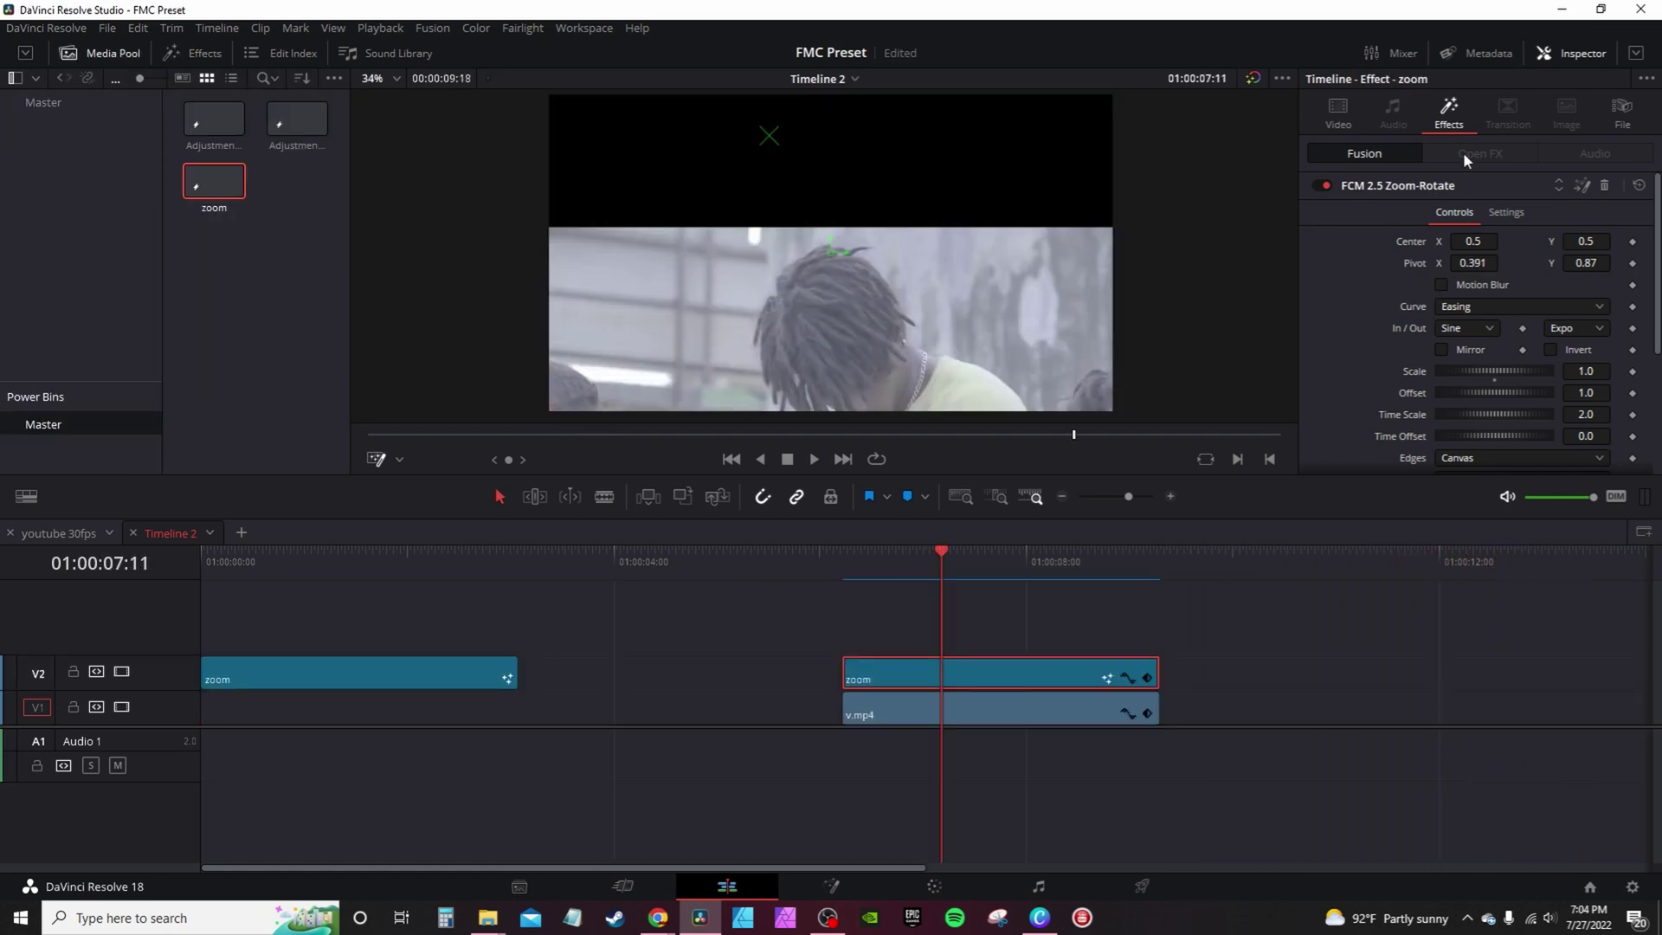
Step: Render-cache the FCM 2.5 Zoom-Rotate effect on v.mp4 via Render Cache Fusion Effect Filter
{"action": "scroll", "coordinate": [1438, 305], "scroll_direction": "down", "scroll_amount": 4}
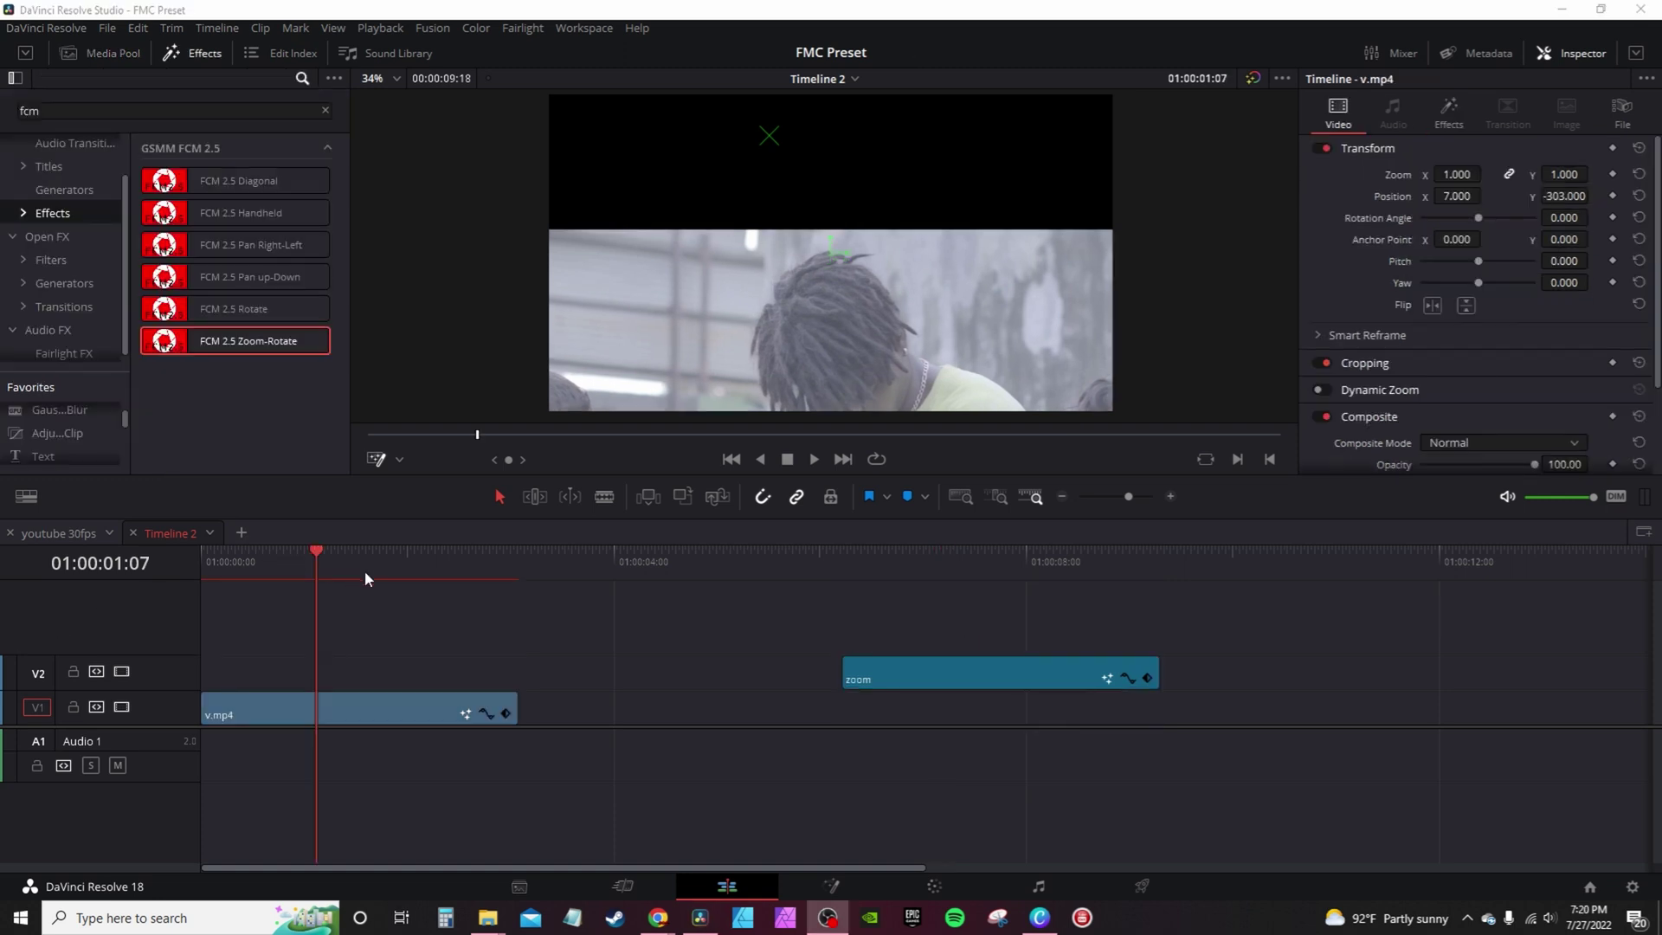
{"action": "right_click", "coordinate": [363, 706]}
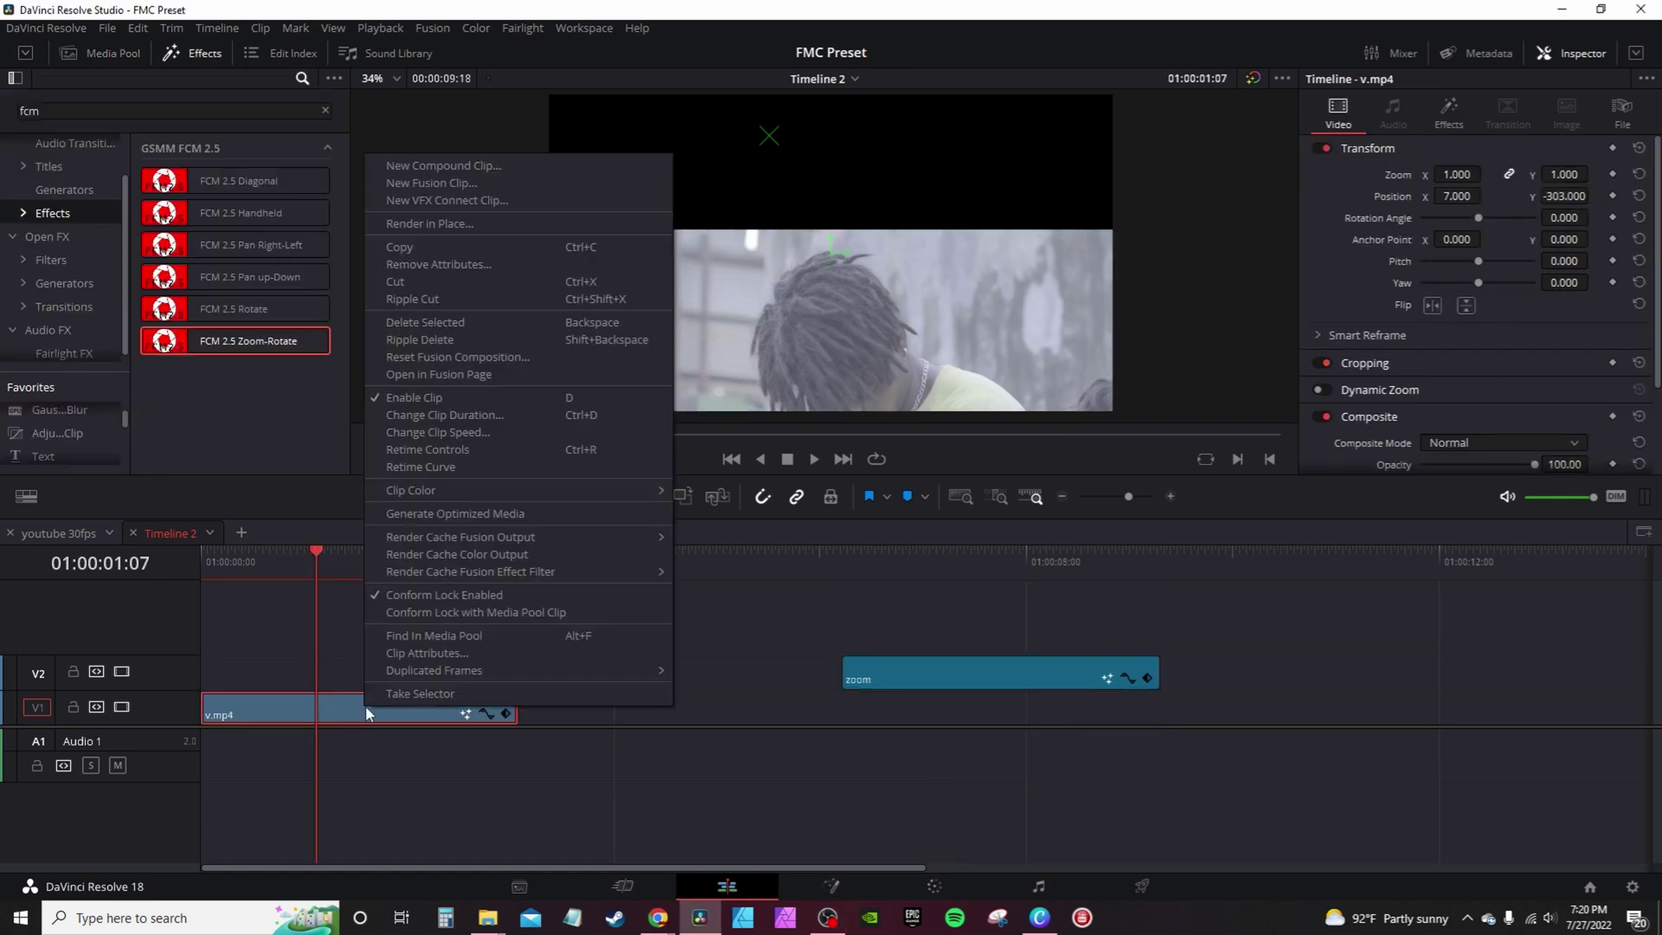
{"action": "mouse_move", "coordinate": [408, 573]}
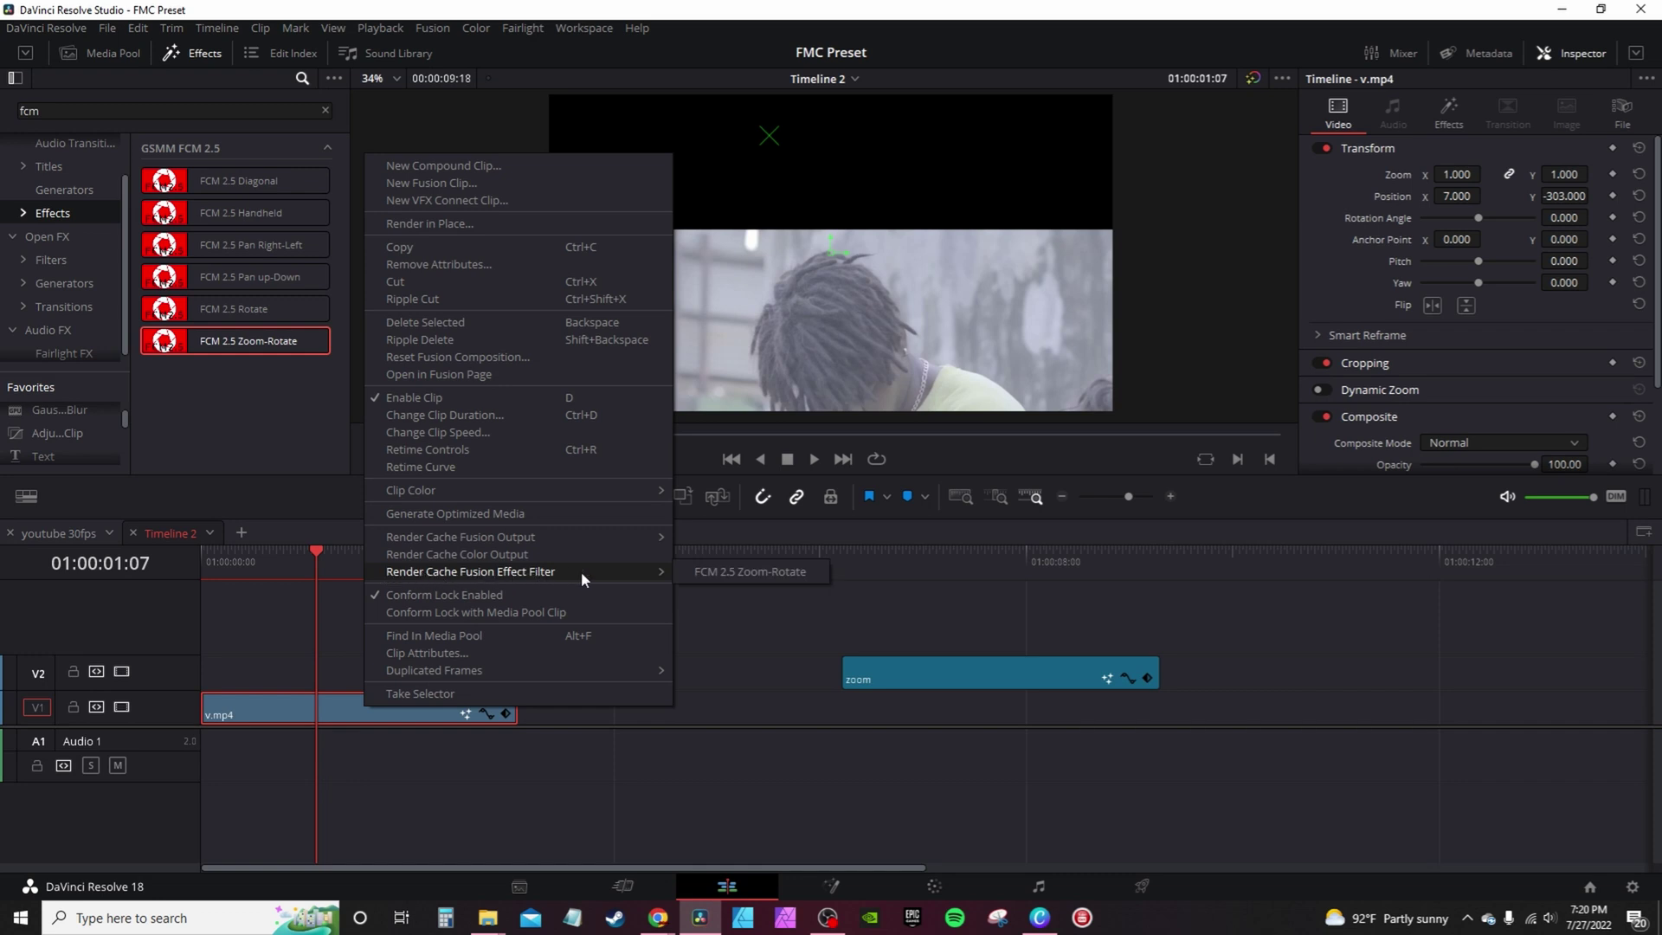
{"action": "left_click", "coordinate": [727, 571]}
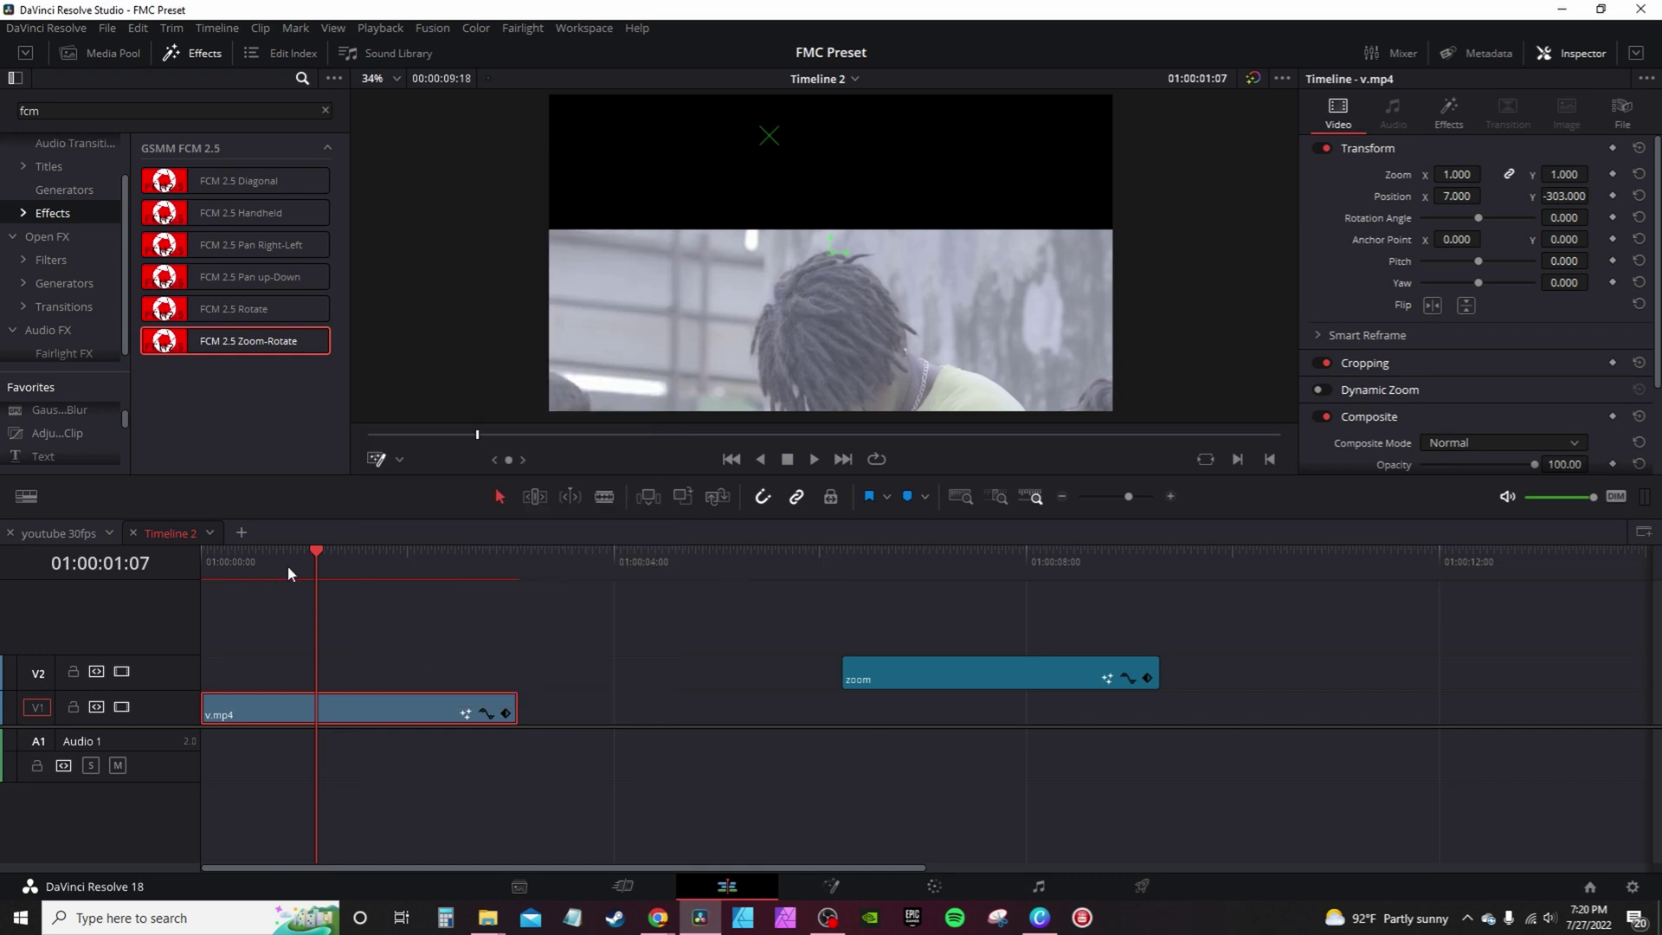